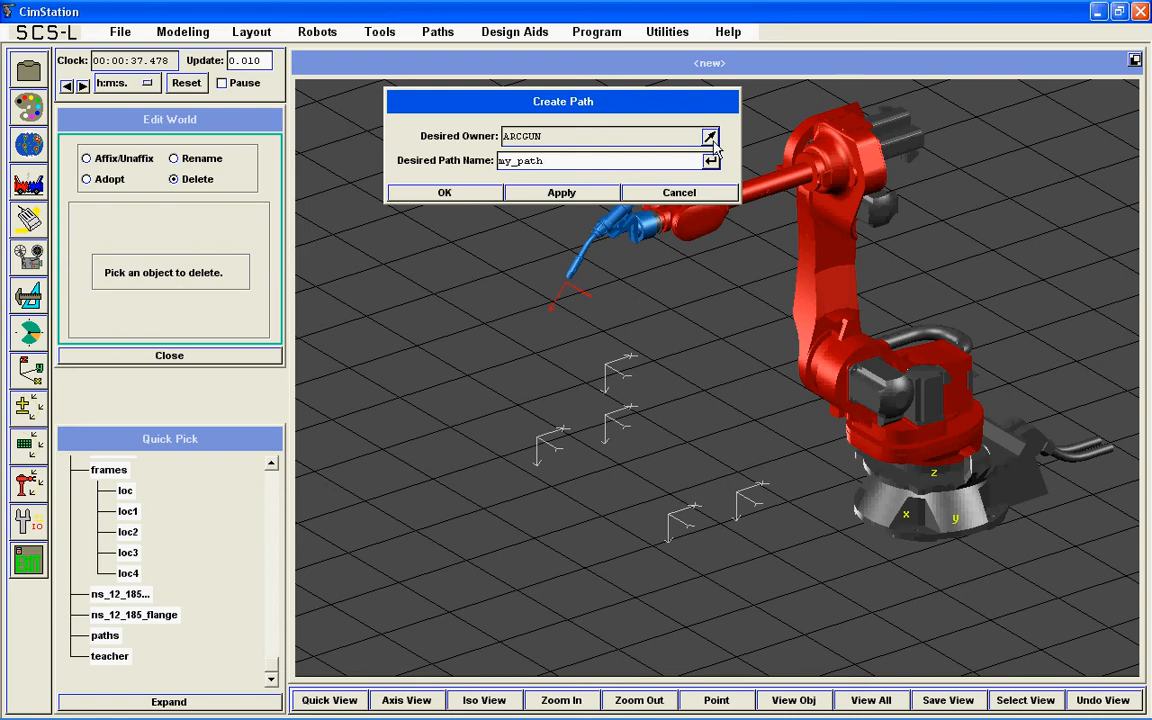
# Step: Create a path named my_path with ARCGUN as its owner
pyautogui.click(711, 139)
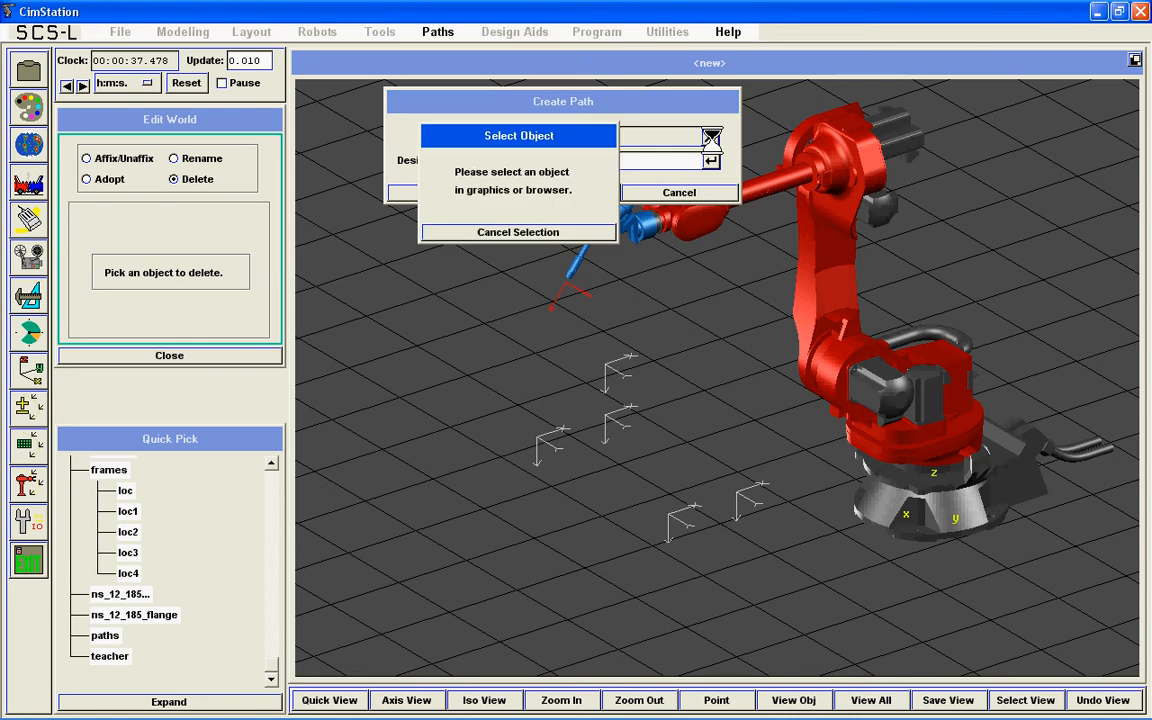
pyautogui.click(272, 481)
pyautogui.click(113, 502)
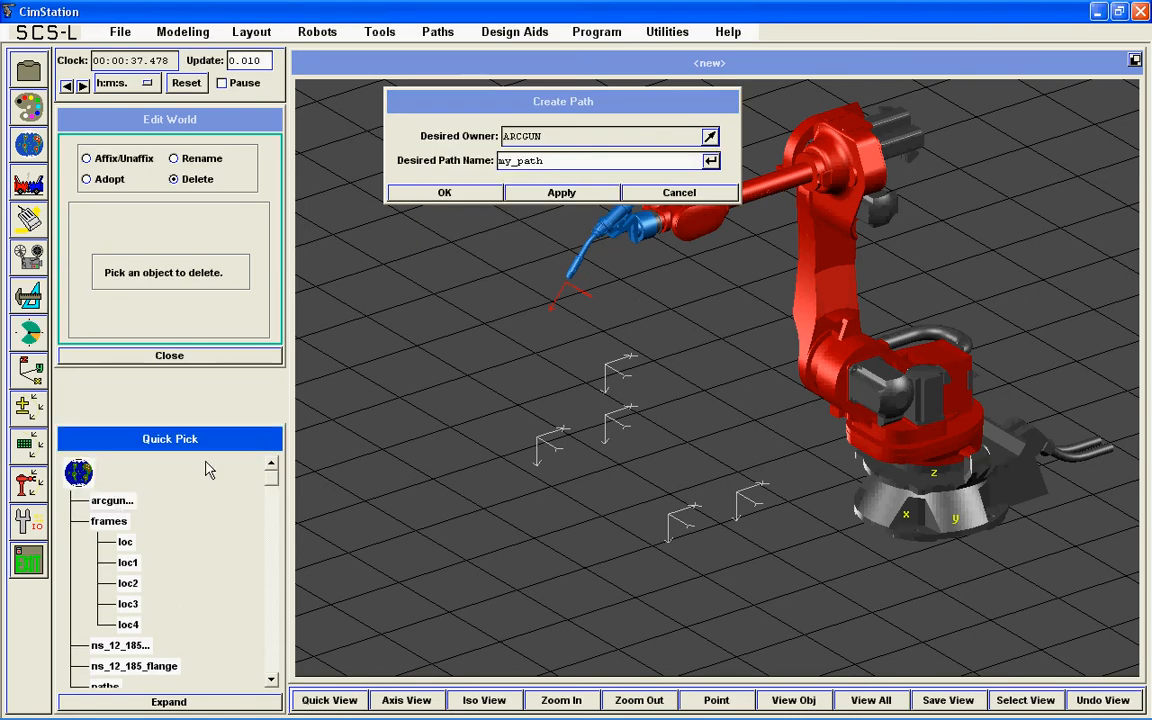
pyautogui.click(441, 193)
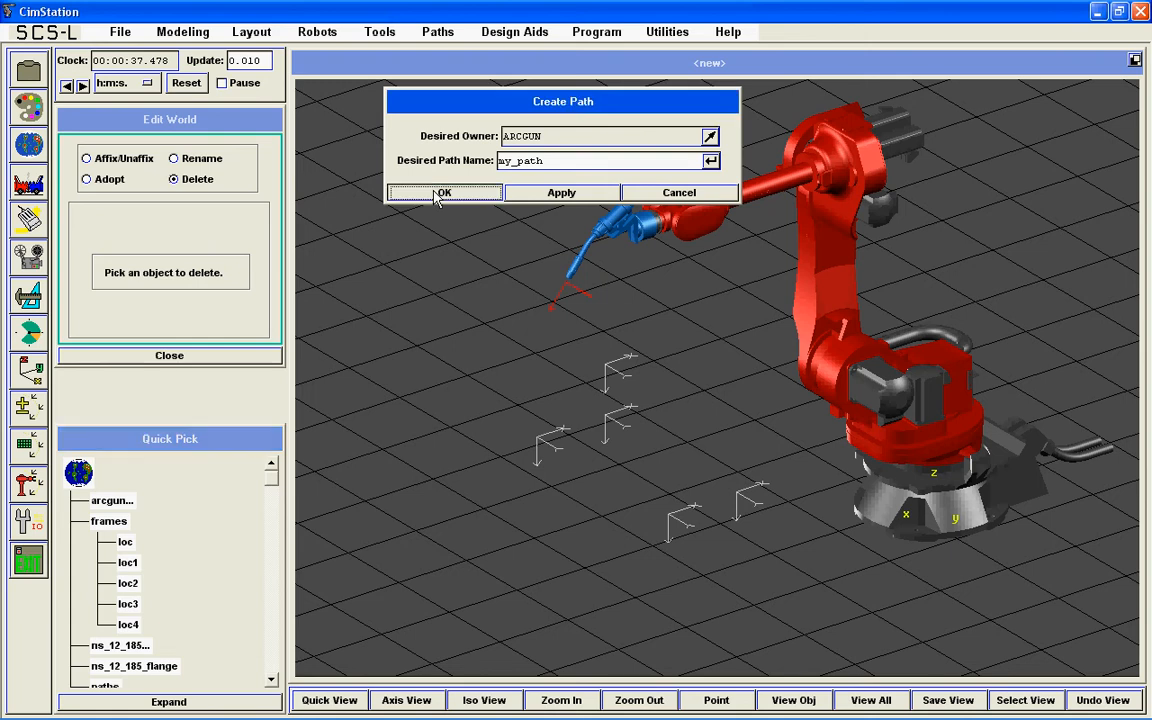
# Step: Add the frames loc, loc1, loc2, loc3, loc4, loc1 and loc individually as path vias, in that order, from the 3D view
pyautogui.click(283, 598)
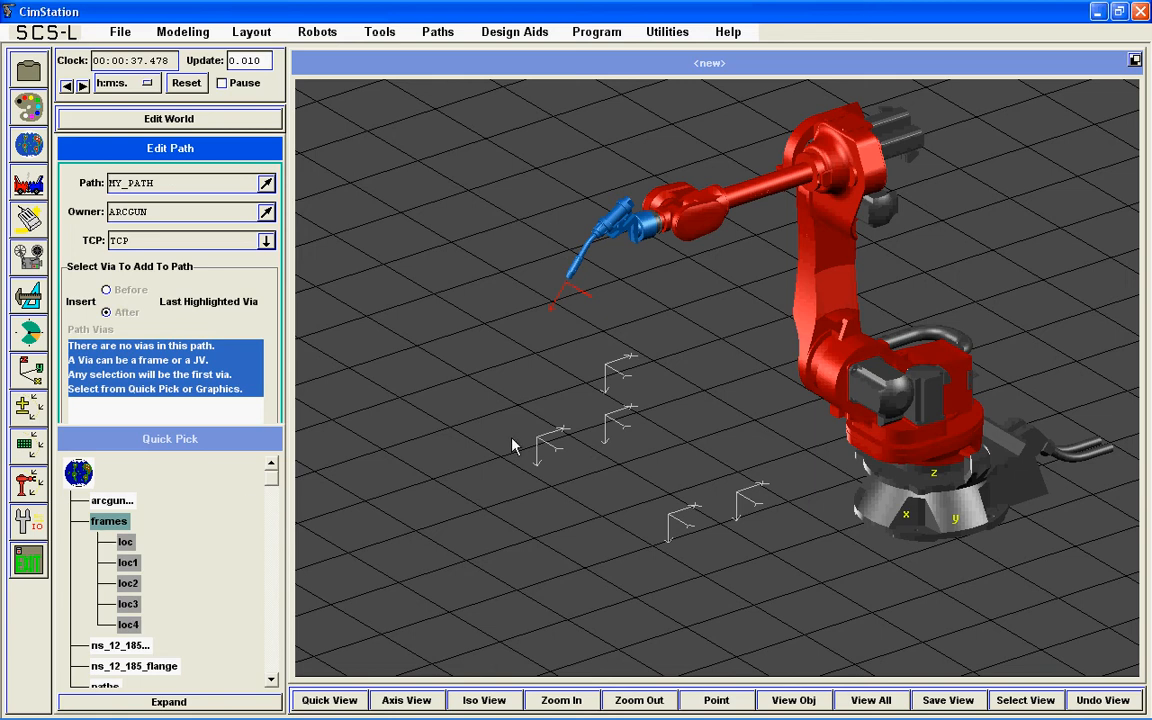
pyautogui.click(619, 378)
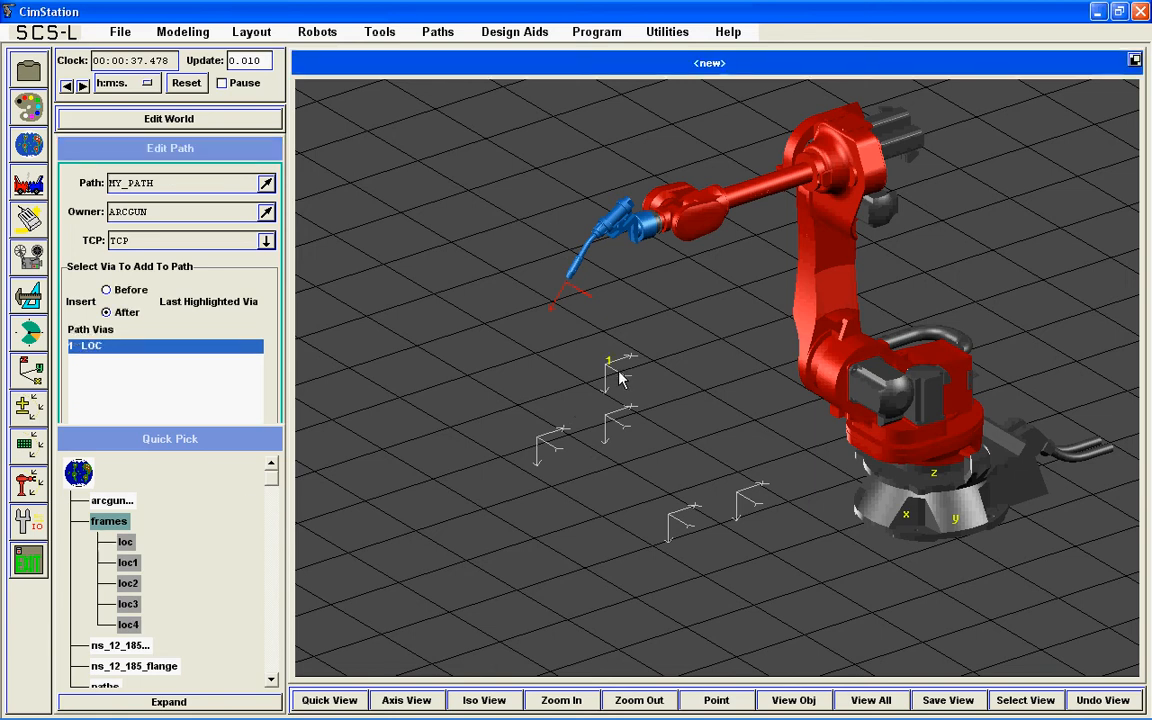
pyautogui.click(130, 155)
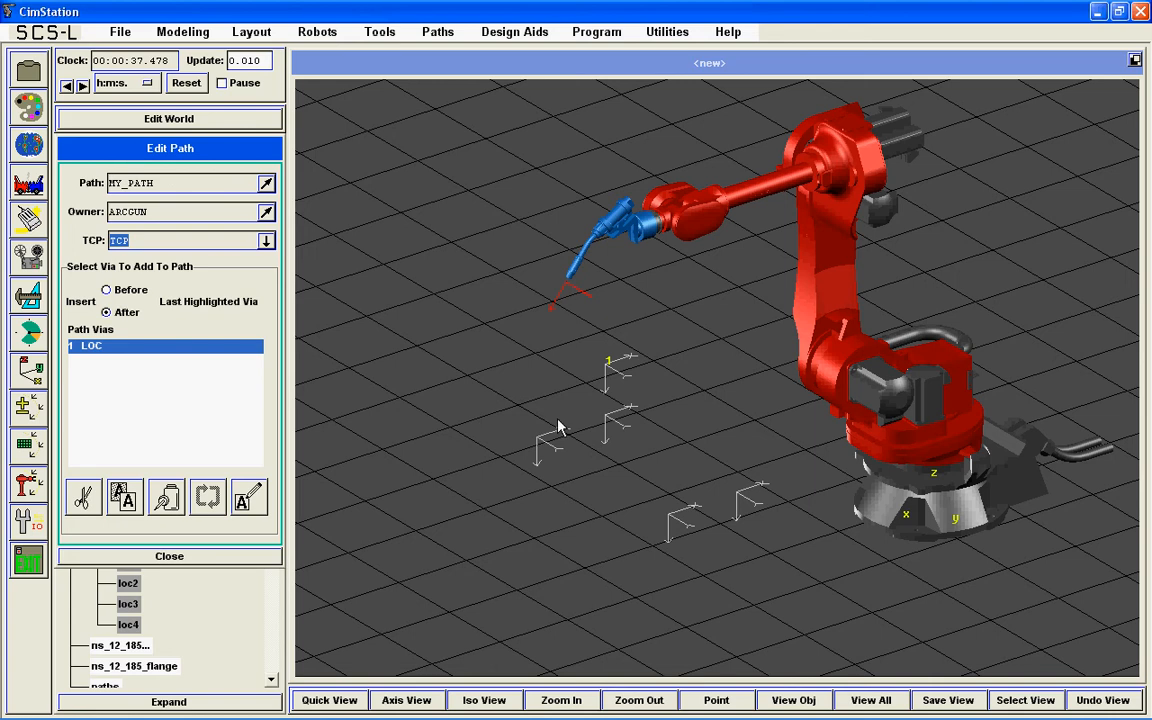
pyautogui.click(617, 428)
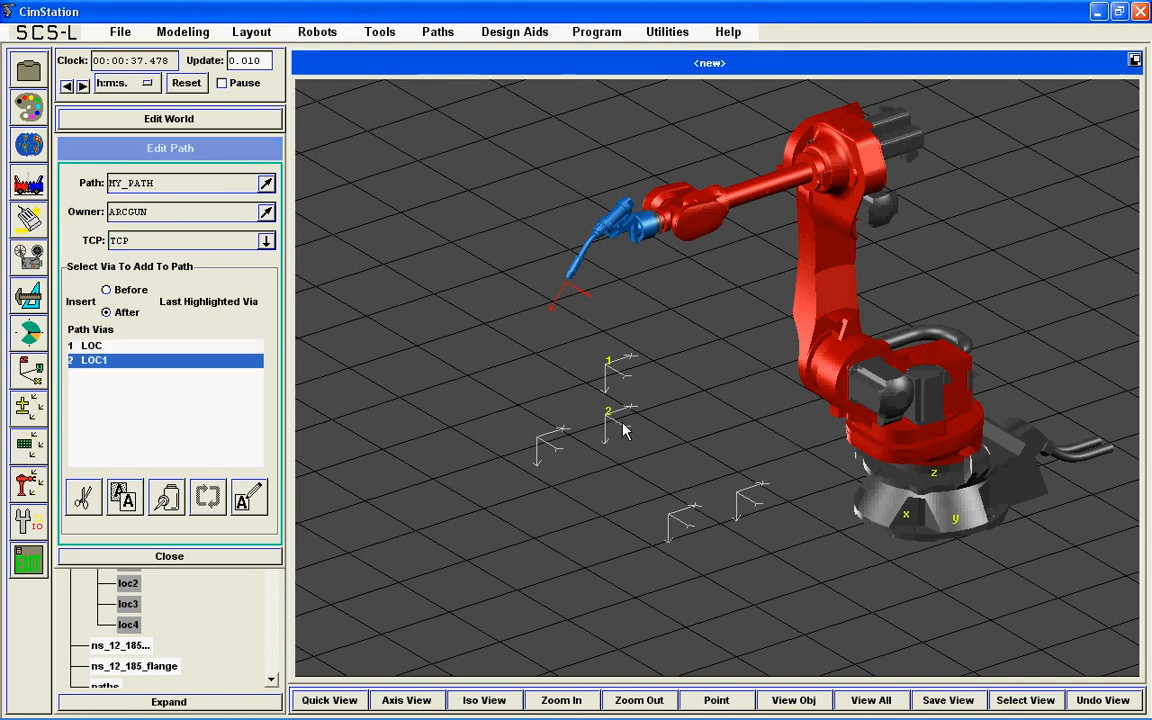
pyautogui.click(750, 505)
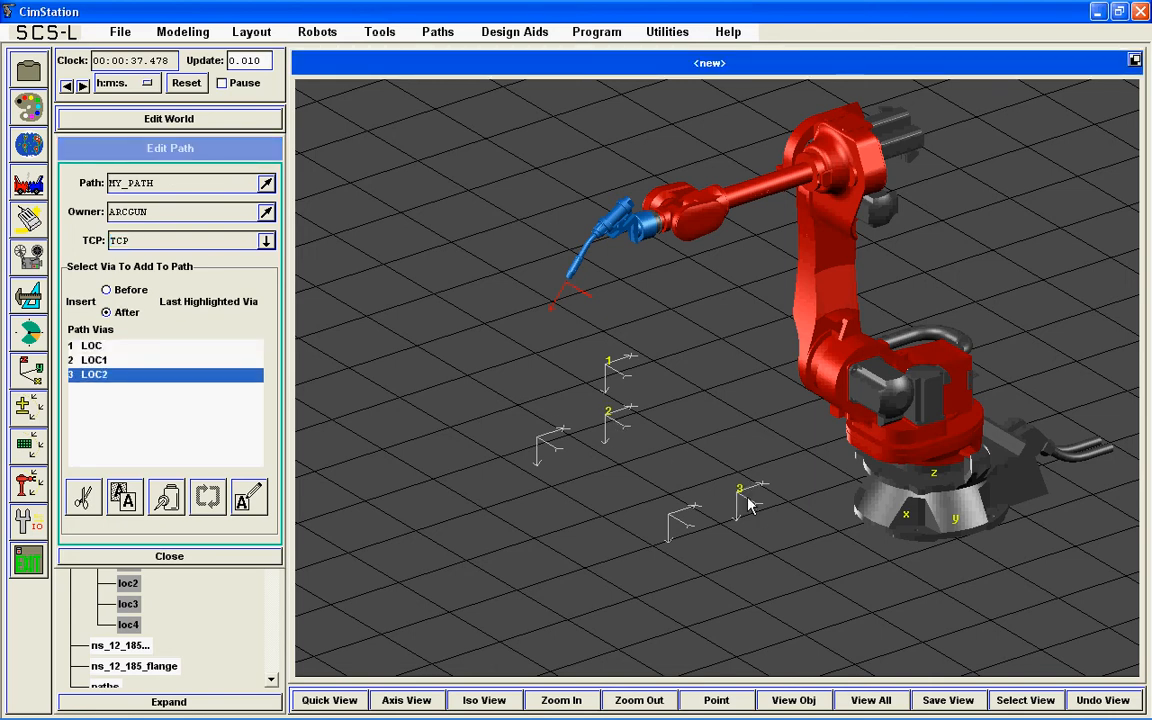
pyautogui.click(676, 527)
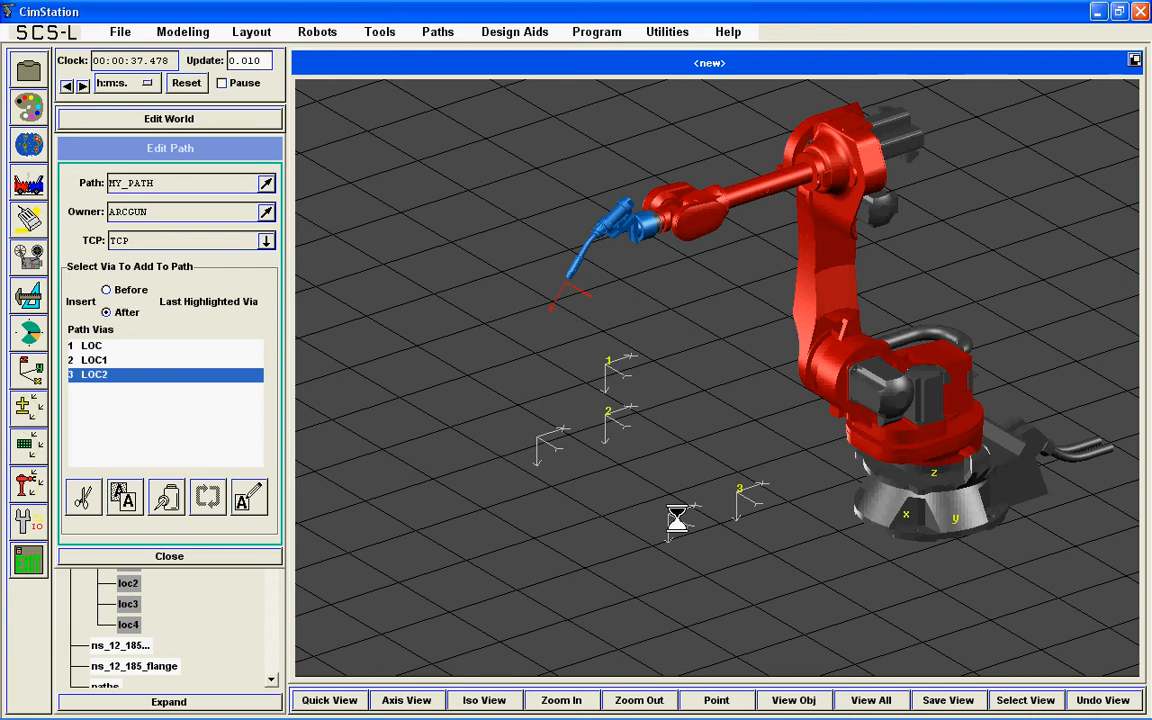
pyautogui.click(549, 446)
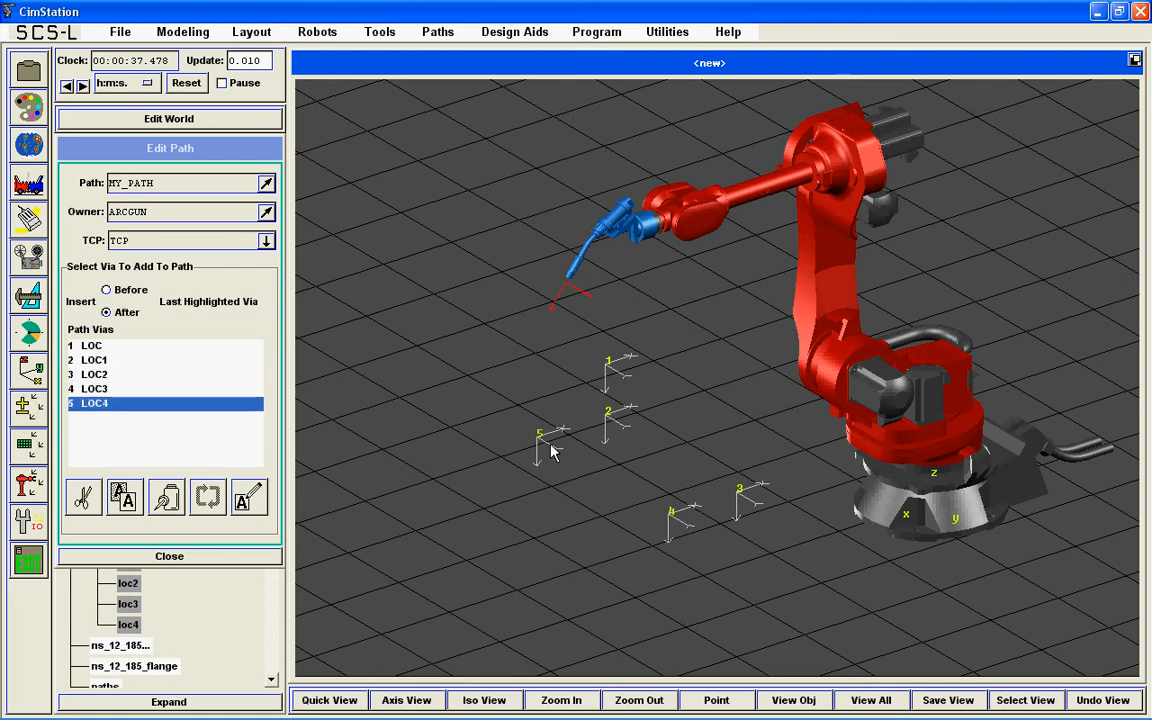
pyautogui.click(618, 426)
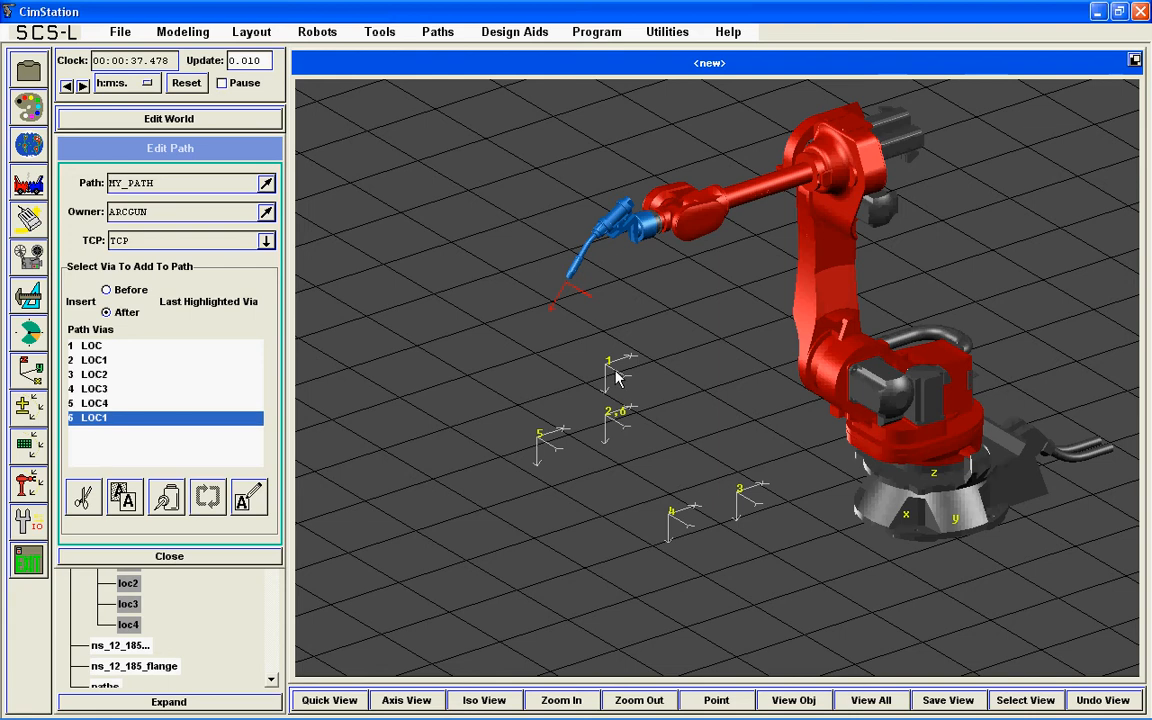
pyautogui.click(616, 373)
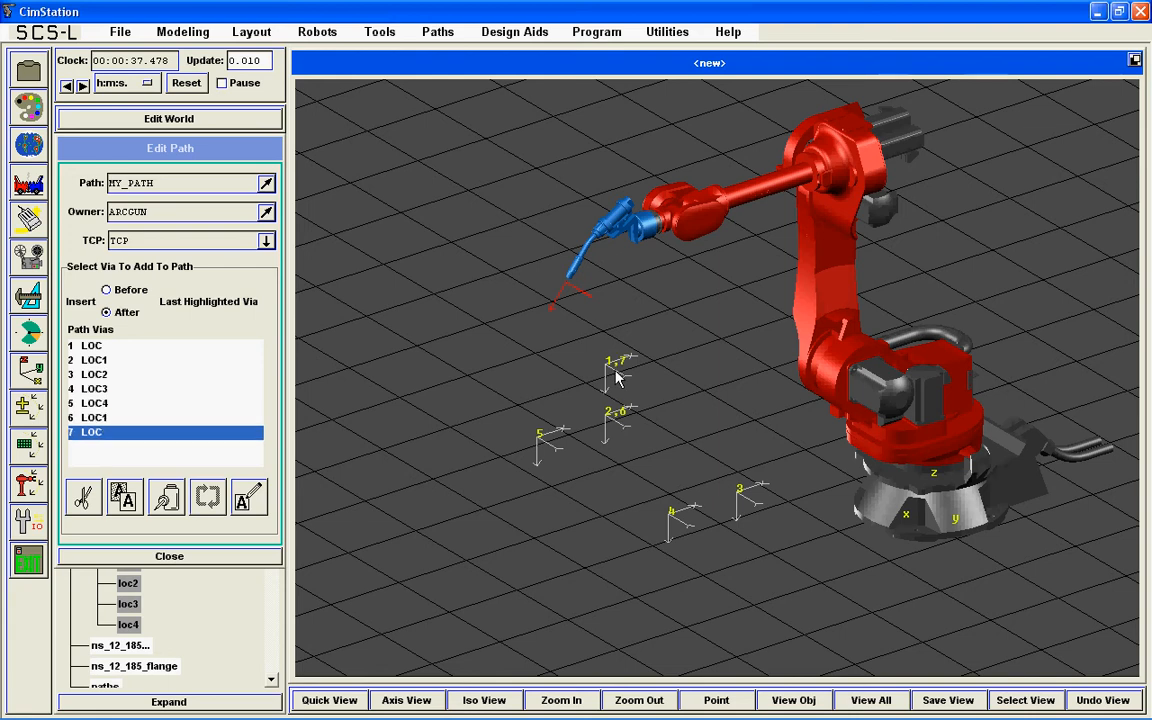
# Step: Remove all seven vias from MY_PATH
pyautogui.moveTo(105, 346); pyautogui.dragTo(88, 496)
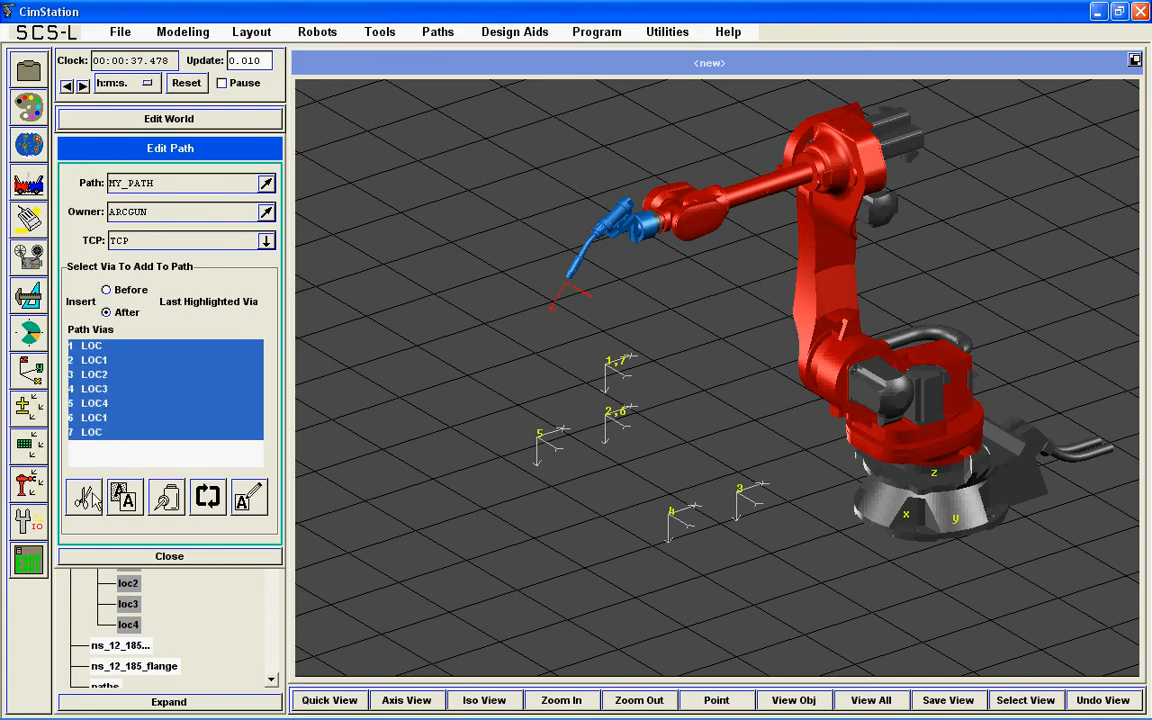
pyautogui.click(87, 497)
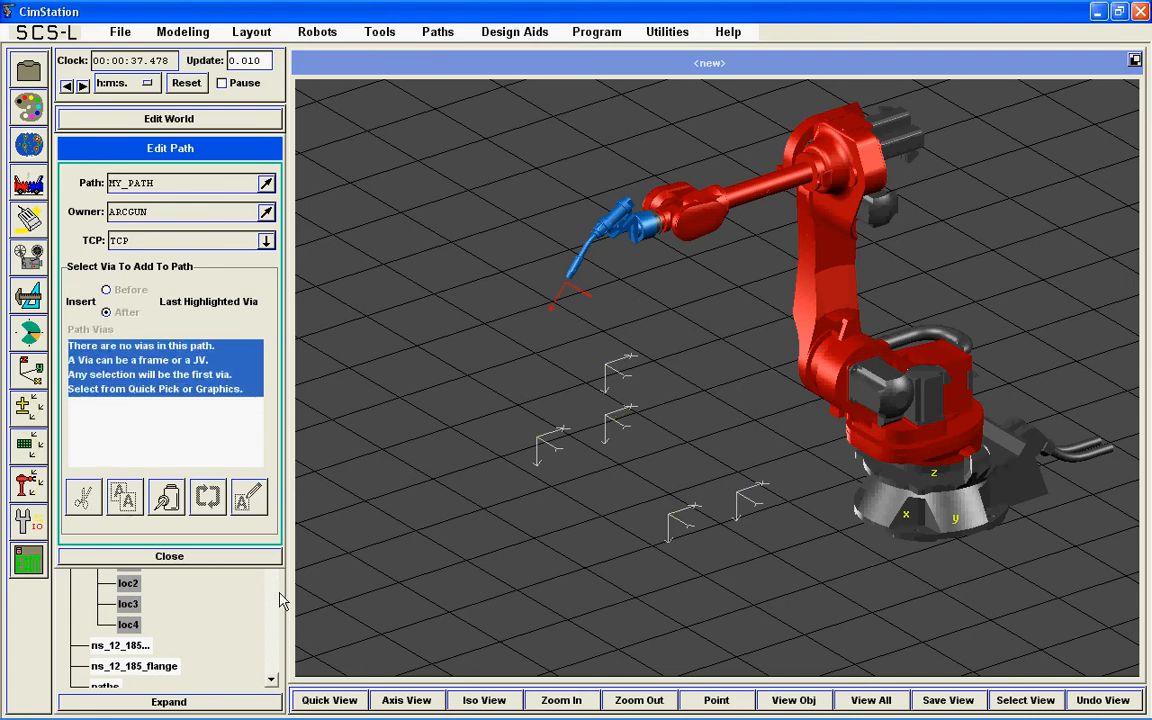
# Step: Add the whole frames group to MY_PATH at once, using loc through loc4 as its vias
pyautogui.click(157, 579)
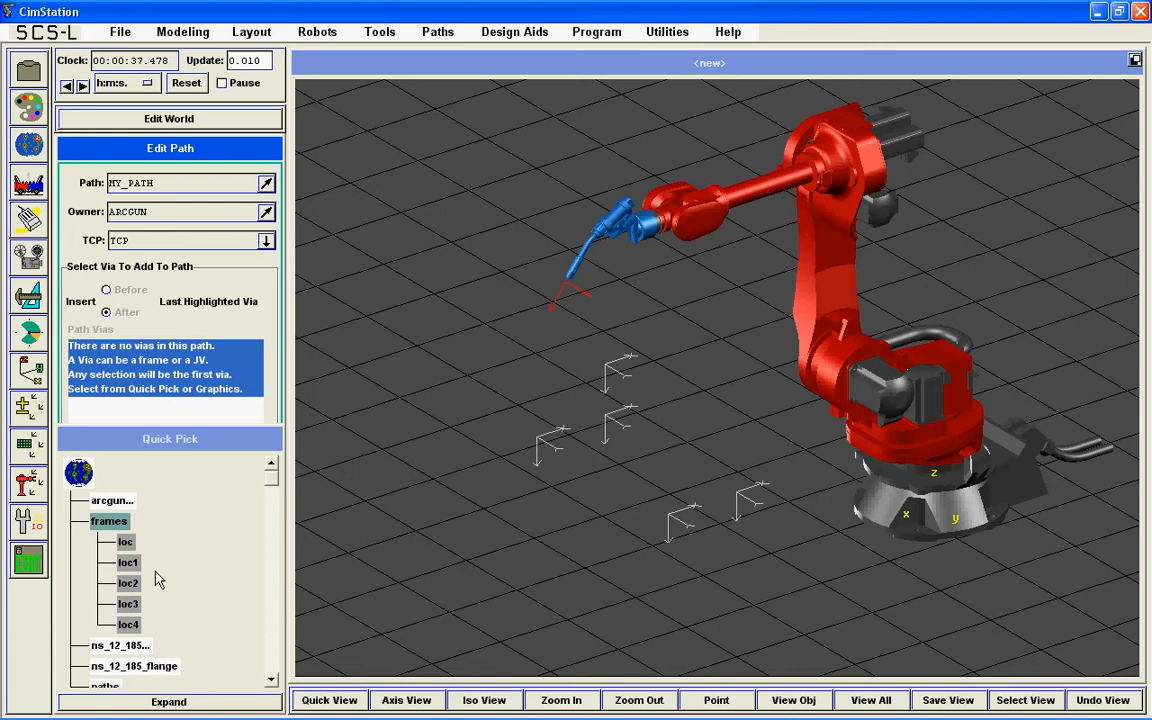
pyautogui.click(110, 522)
pyautogui.click(164, 147)
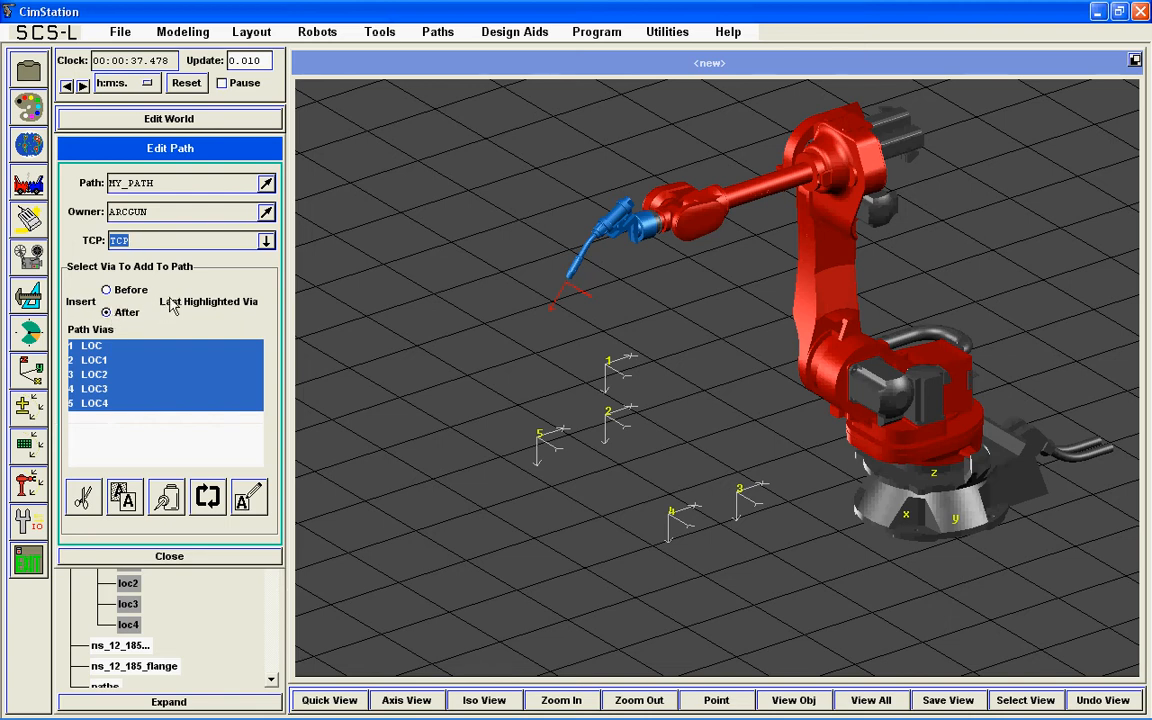
# Step: Append loc1 and loc after via LOC4 by choosing their frames in the 3D view
pyautogui.click(136, 405)
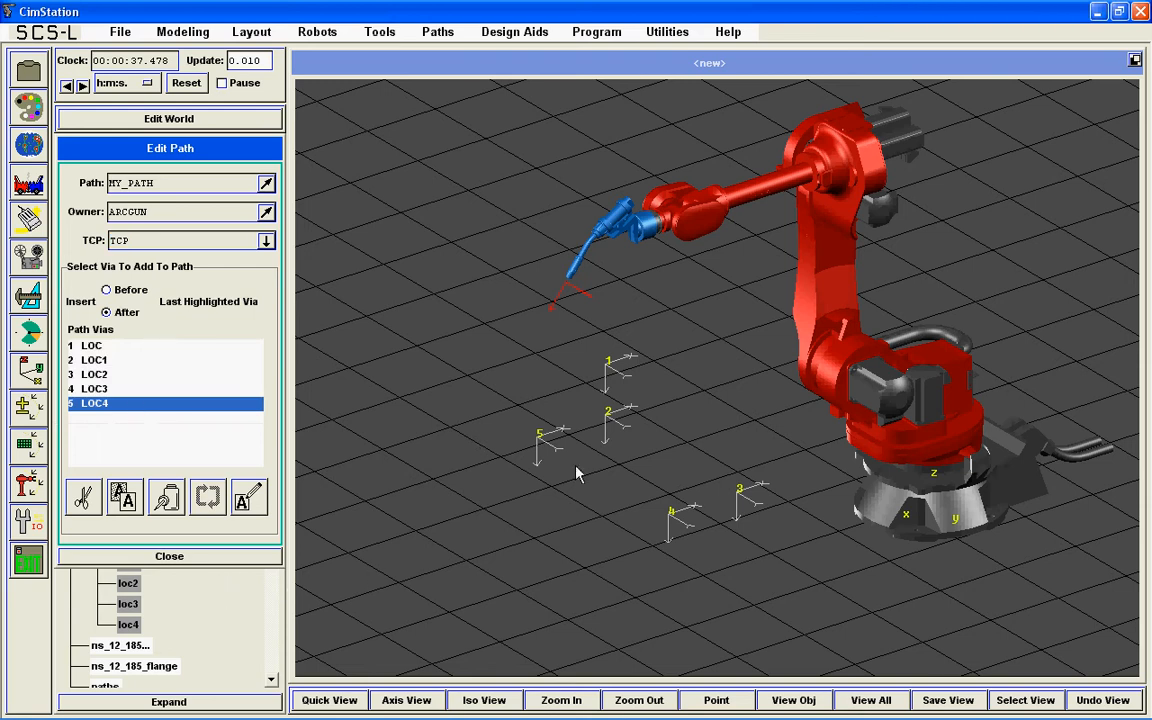
pyautogui.click(618, 420)
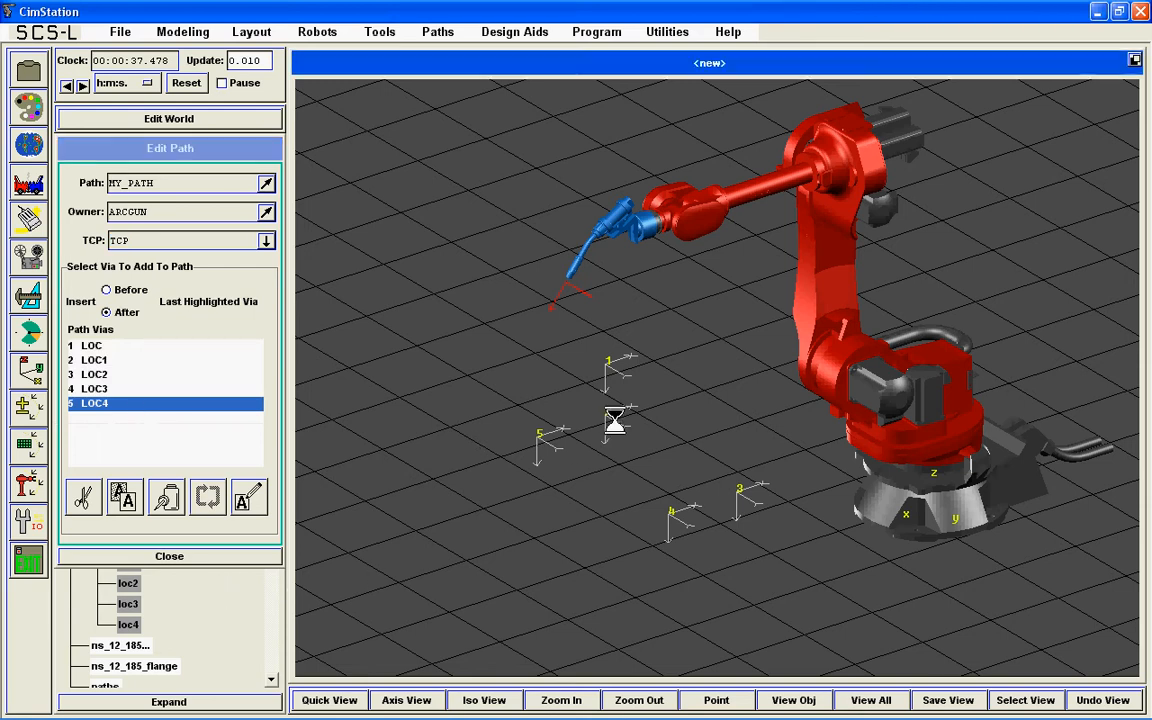
pyautogui.click(617, 370)
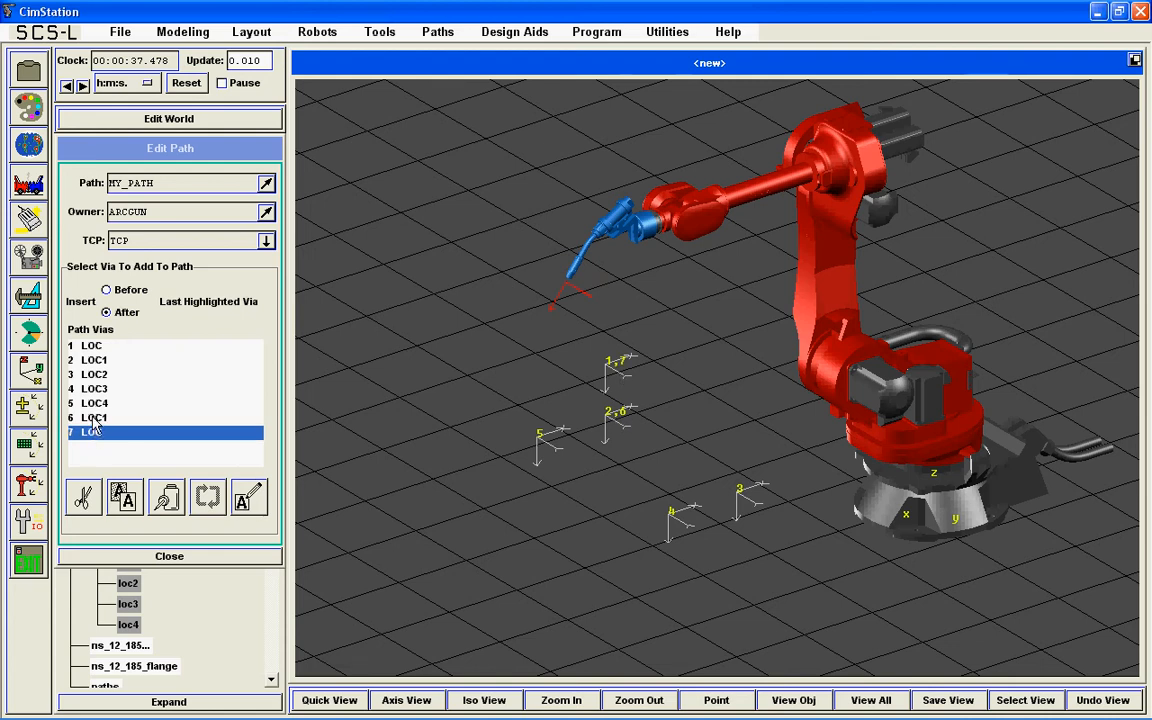
# Step: Remove the final LOC and LOC1 vias from the end of the path
pyautogui.click(84, 490)
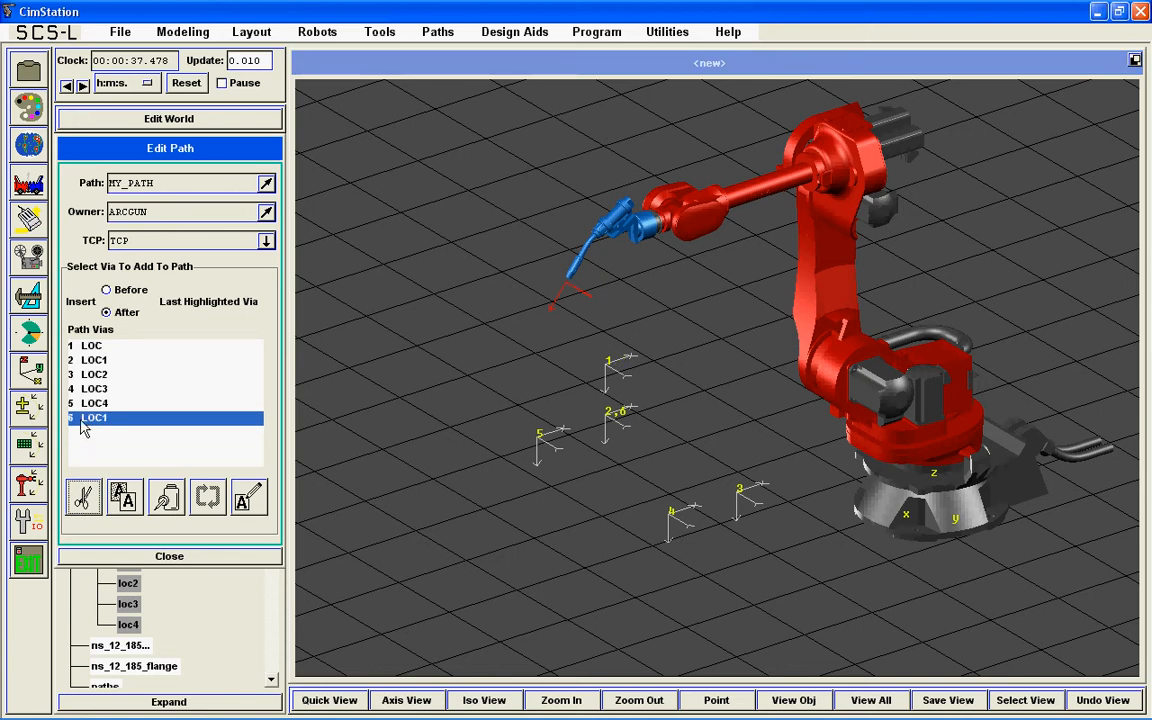
pyautogui.click(84, 497)
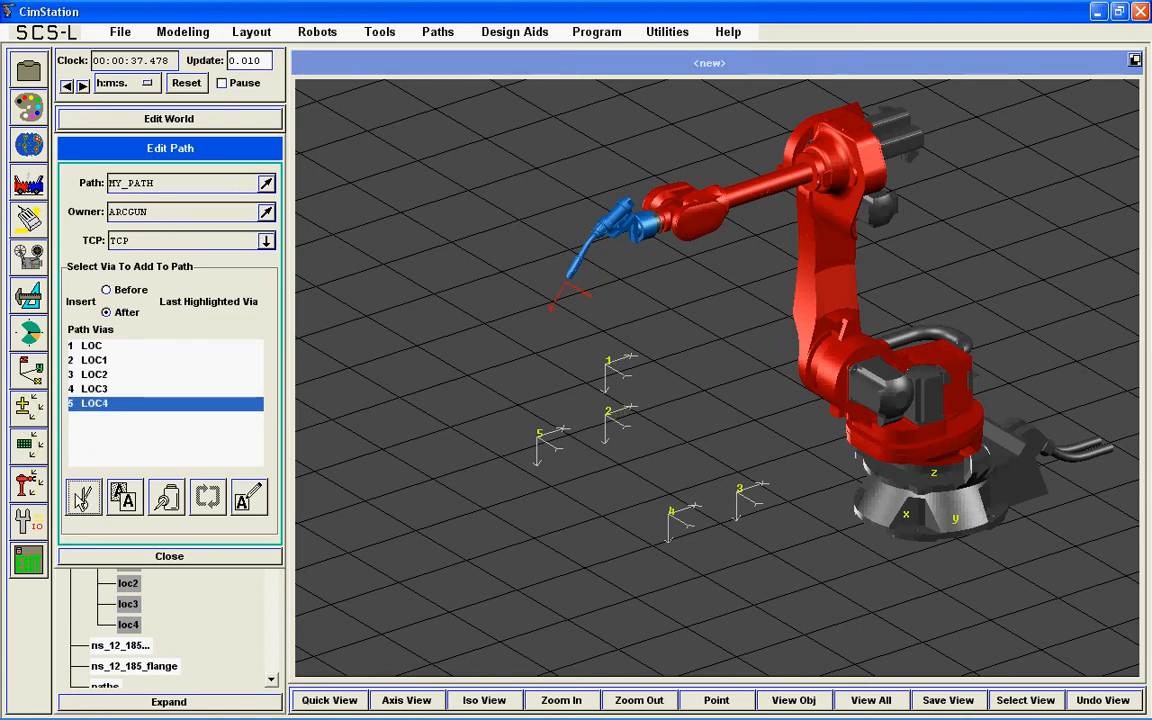
# Step: Copy via LOC1 and paste it after LOC4, and copy via LOC and paste it after the new LOC1
pyautogui.click(95, 360)
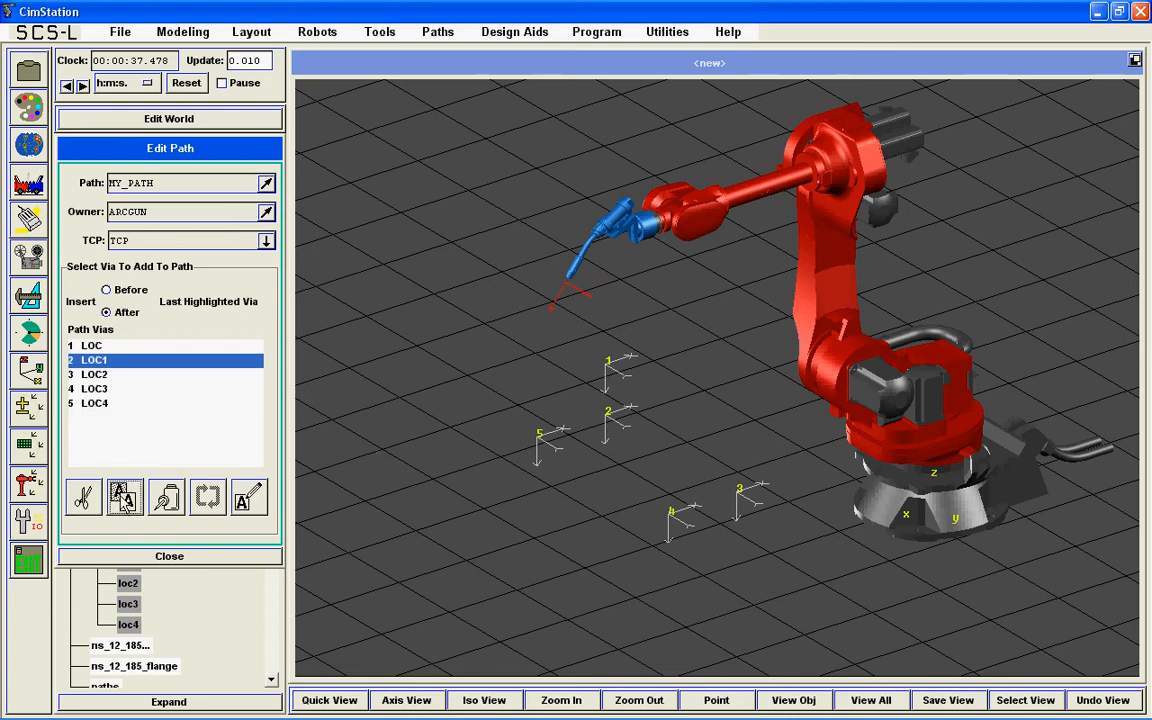
pyautogui.click(84, 405)
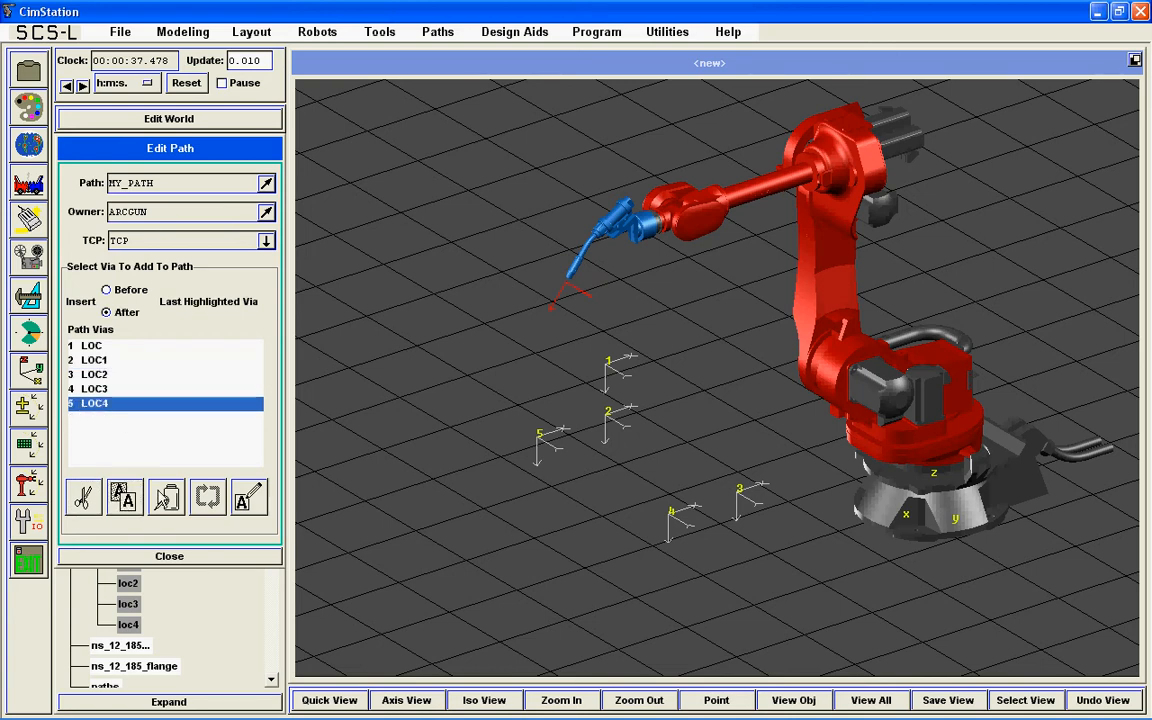
pyautogui.click(161, 501)
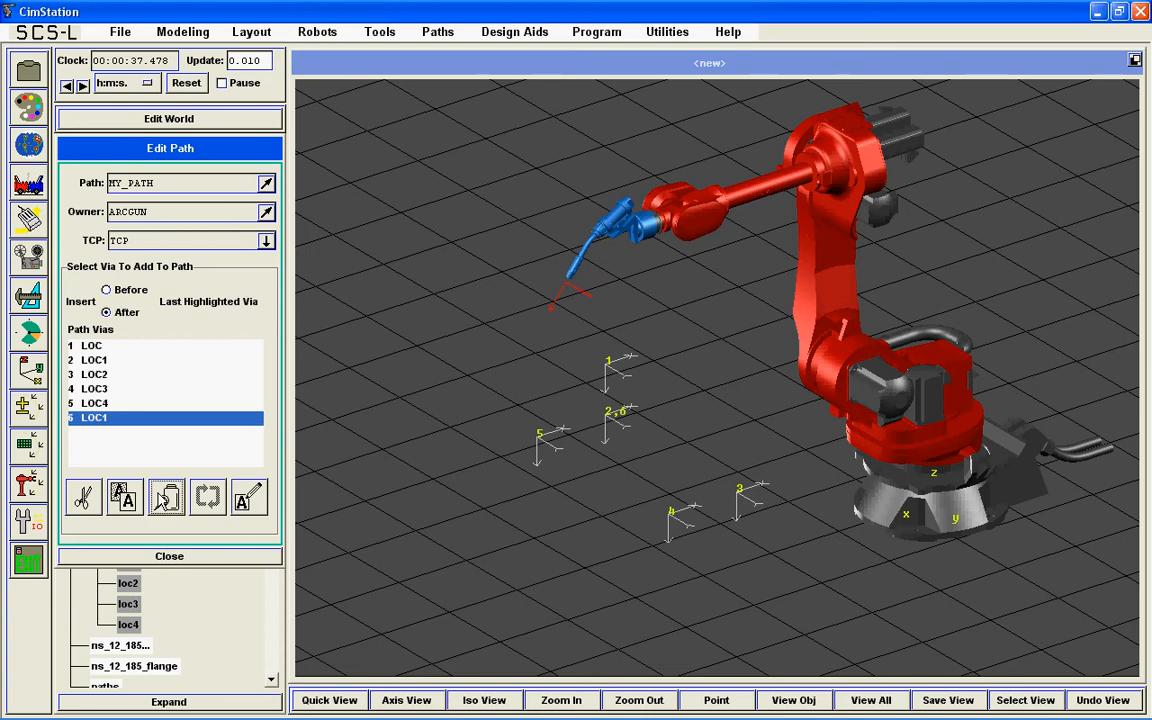
pyautogui.click(92, 346)
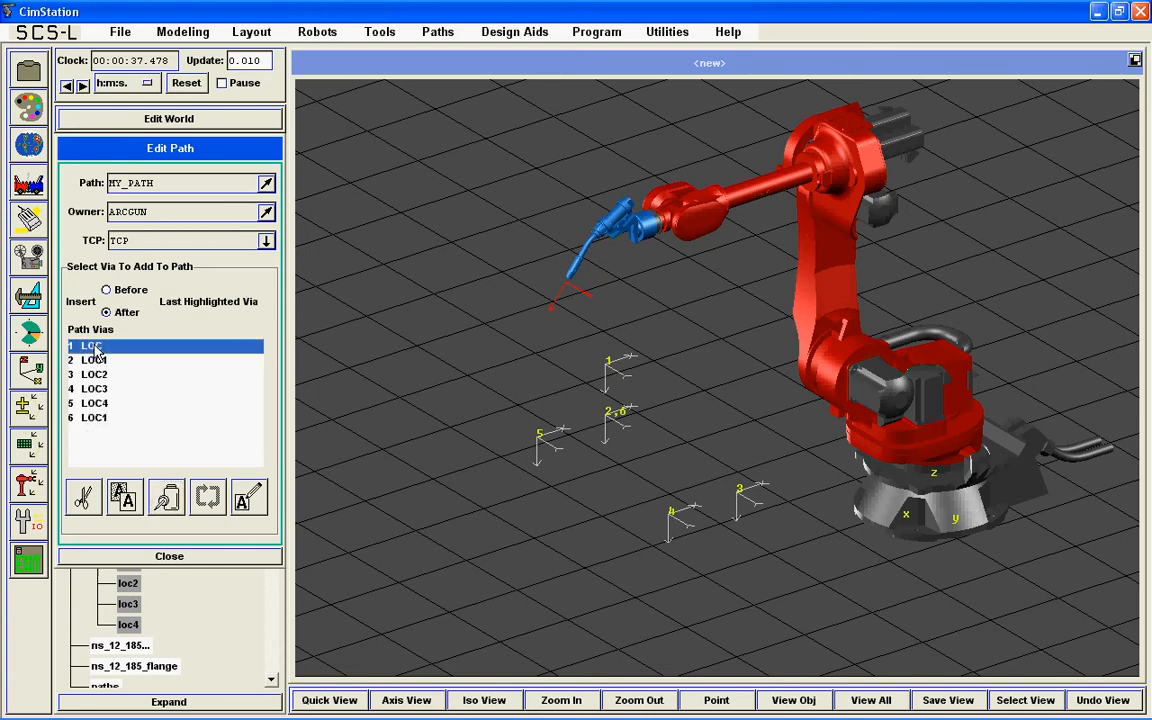
pyautogui.click(105, 418)
pyautogui.click(166, 497)
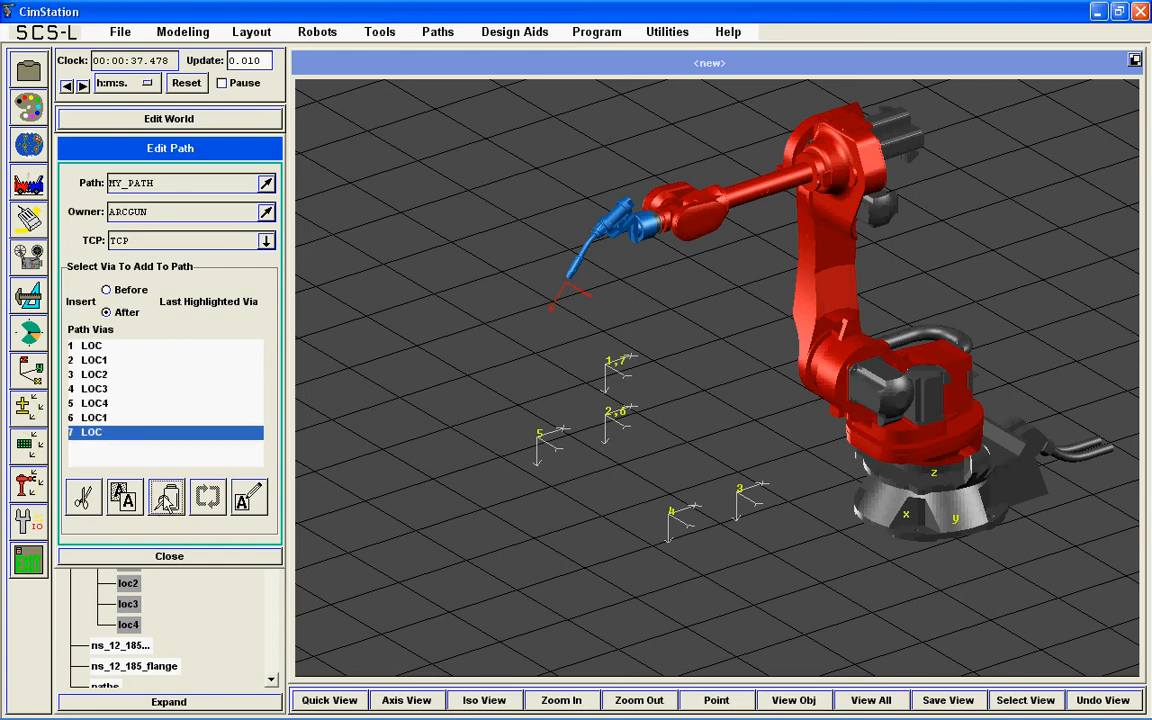
# Step: Test MY_PATH with continuous moves by sending the robot to each of the seven vias in order
pyautogui.click(31, 442)
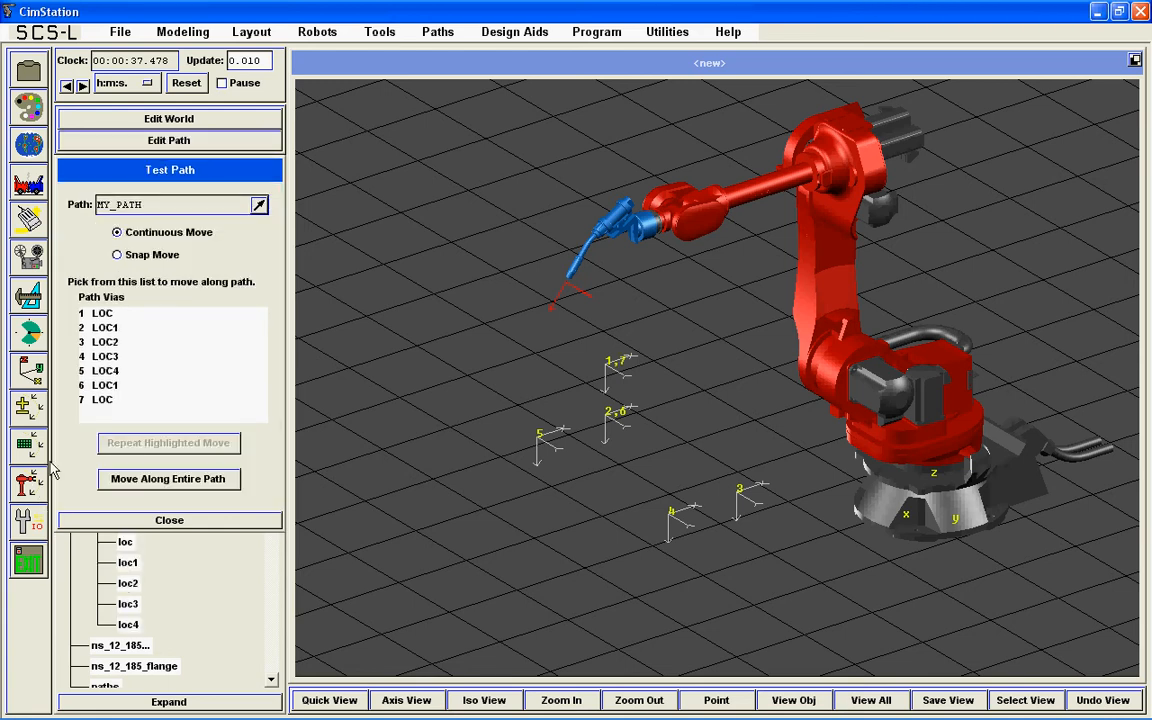
pyautogui.click(107, 316)
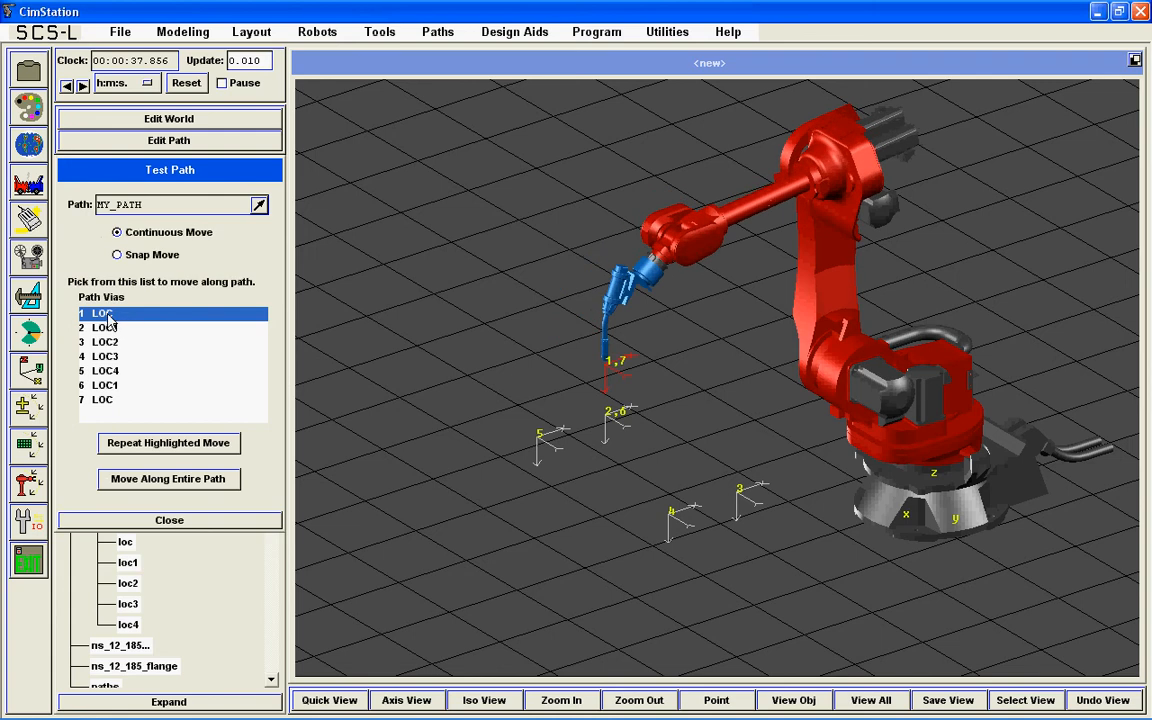
pyautogui.click(113, 330)
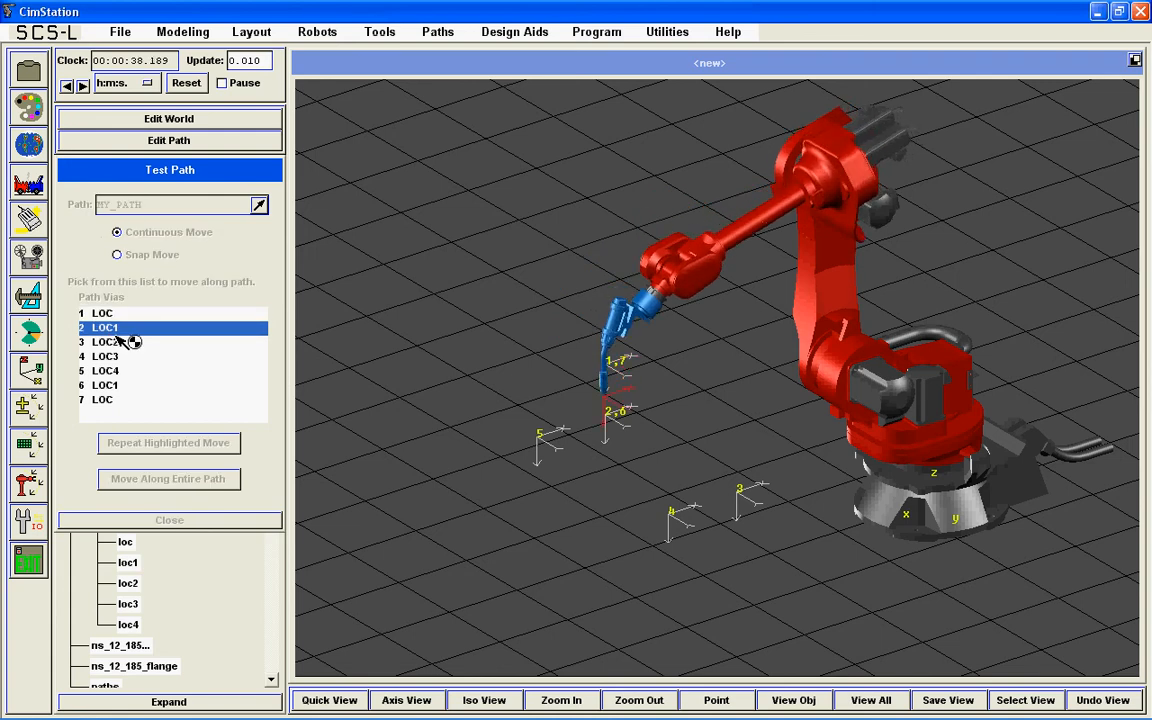
pyautogui.click(114, 346)
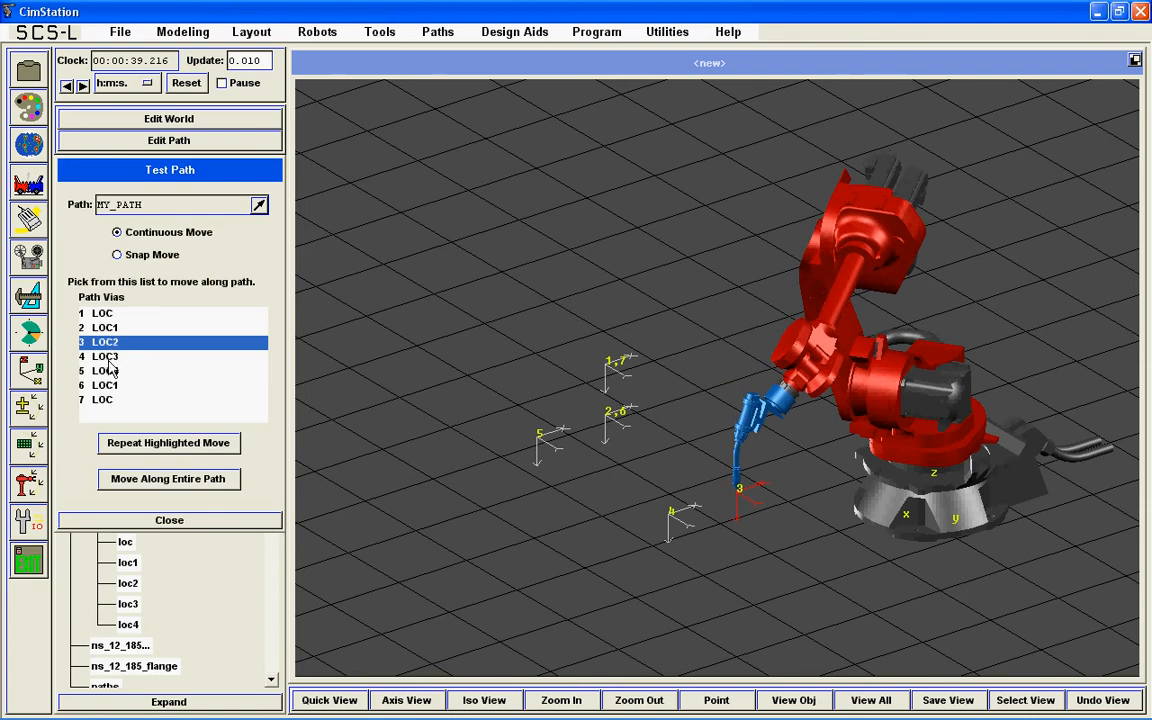
pyautogui.click(117, 357)
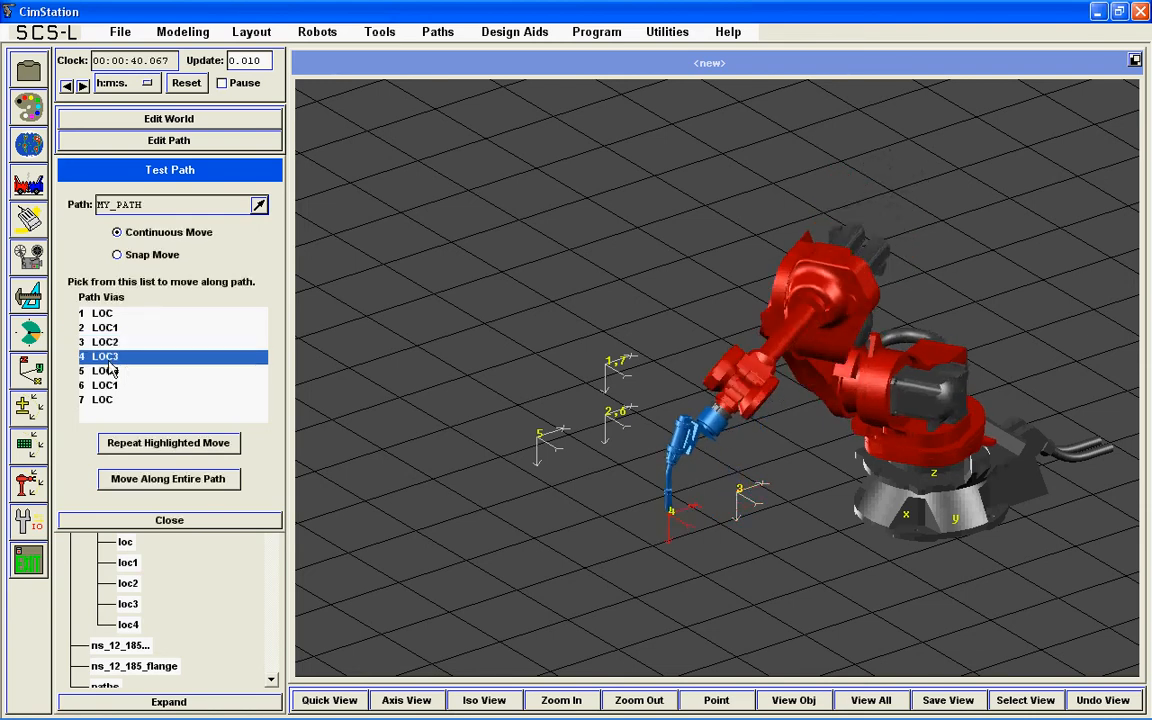
pyautogui.click(111, 371)
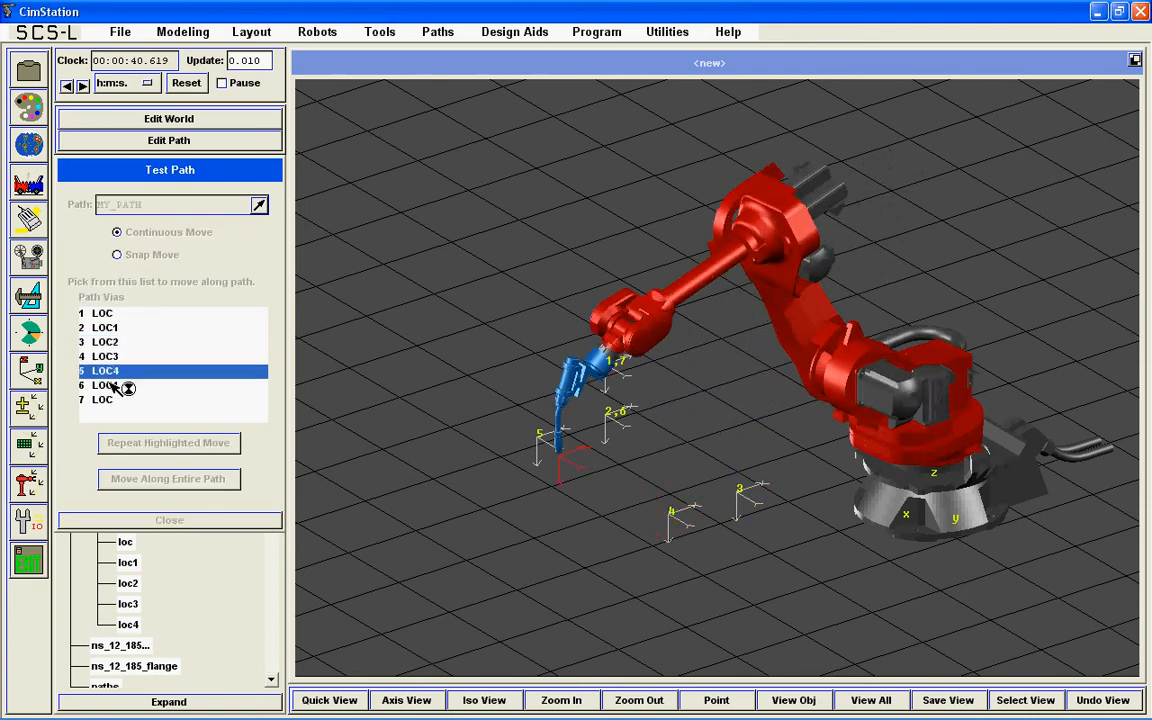
pyautogui.click(112, 386)
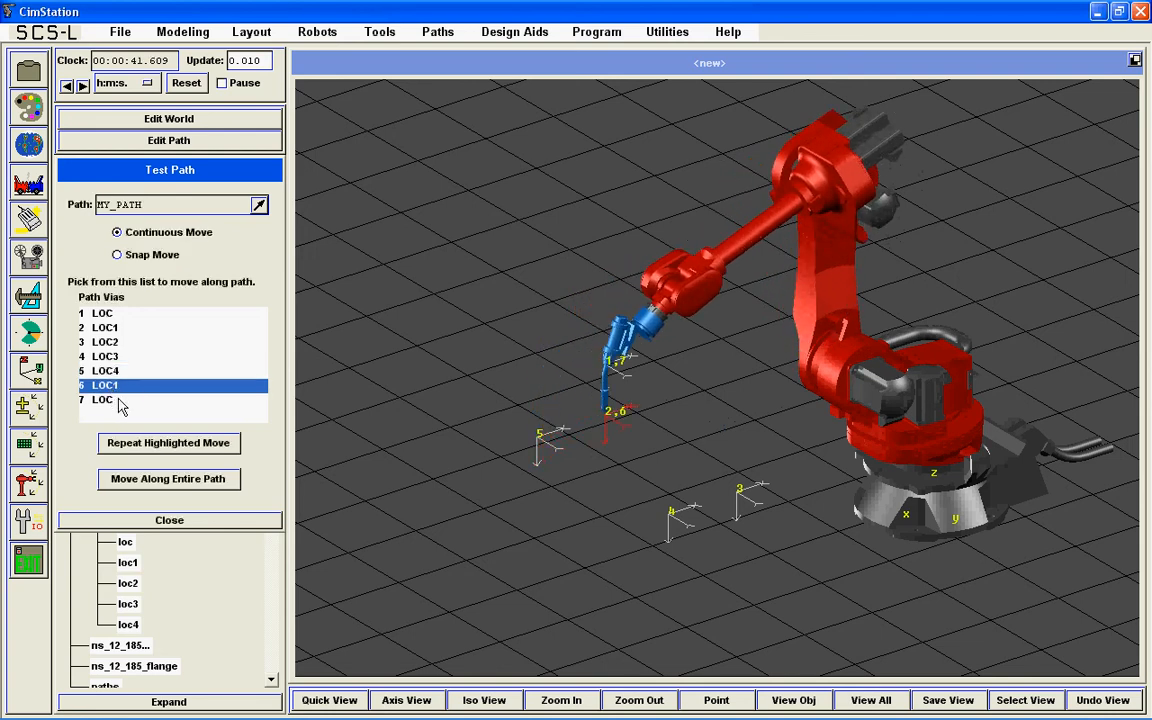
pyautogui.click(110, 400)
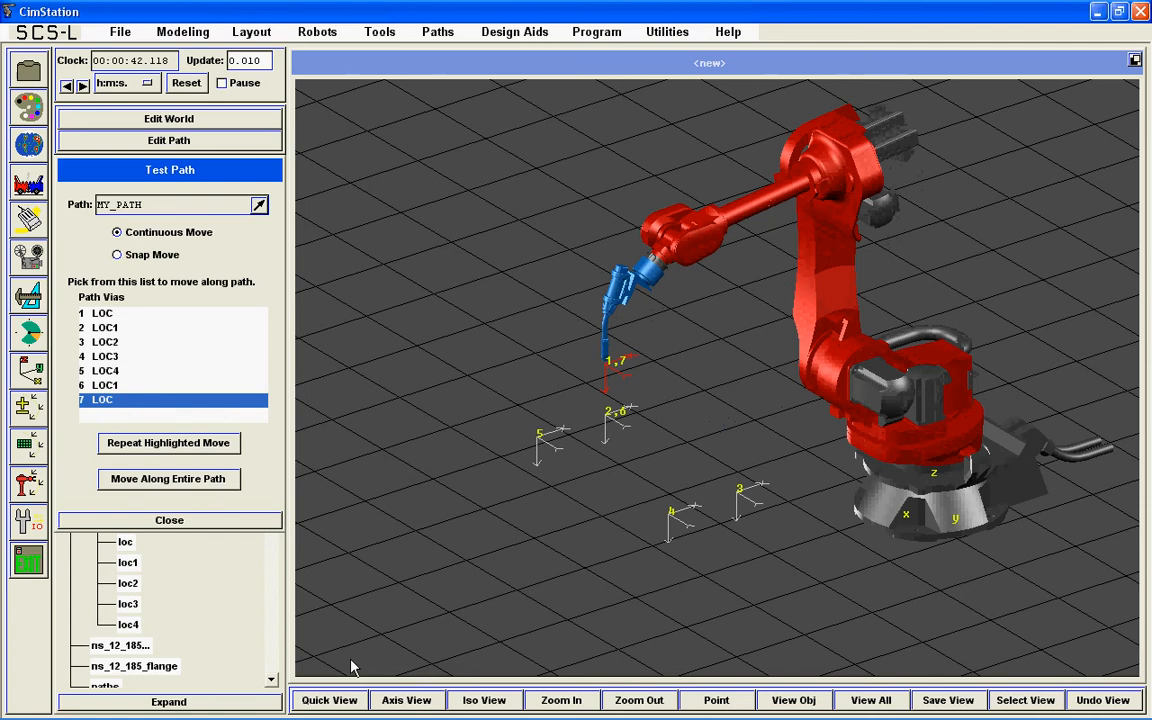
# Step: Show the robot and path from above in an axis view
pyautogui.click(406, 700)
pyautogui.click(407, 612)
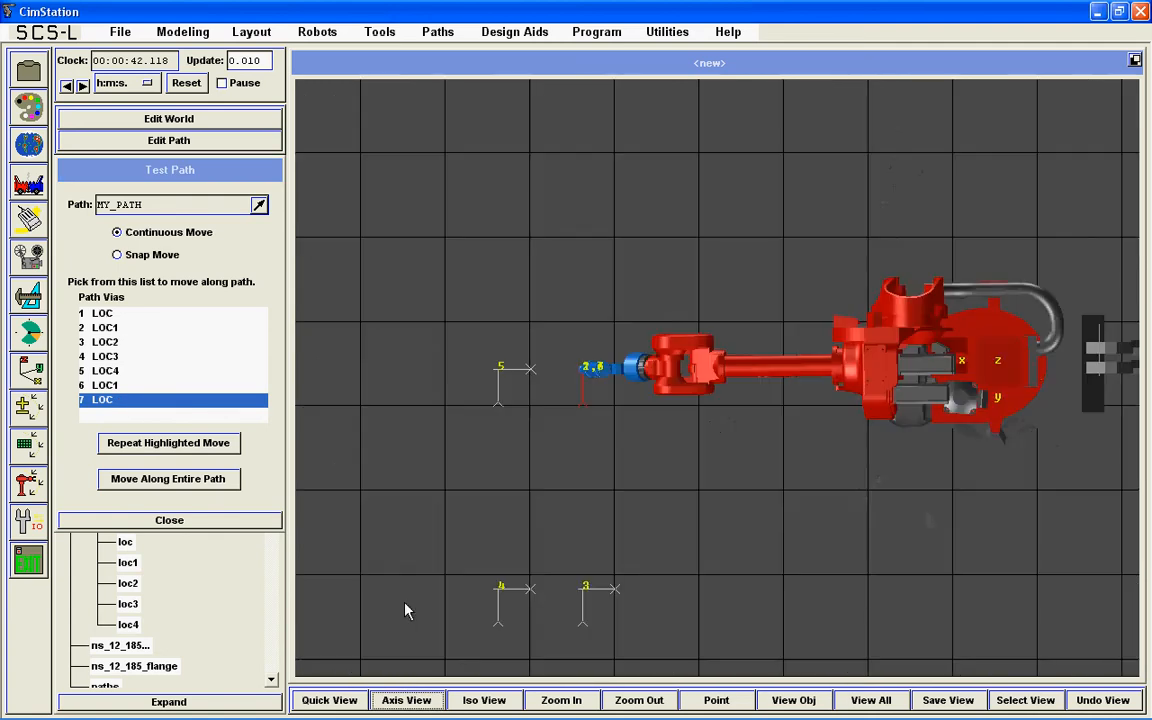
# Step: Fit the whole robot cell in view and run the robot along the entire MY_PATH, closing the path test when done
pyautogui.click(848, 695)
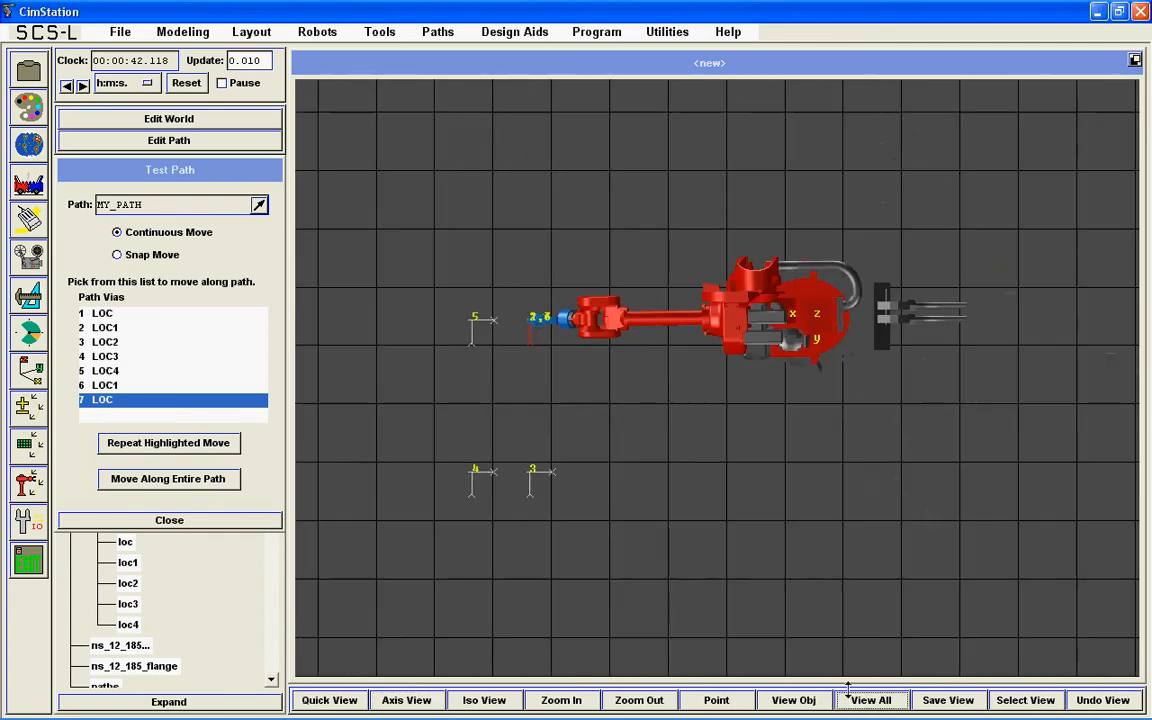
pyautogui.click(182, 485)
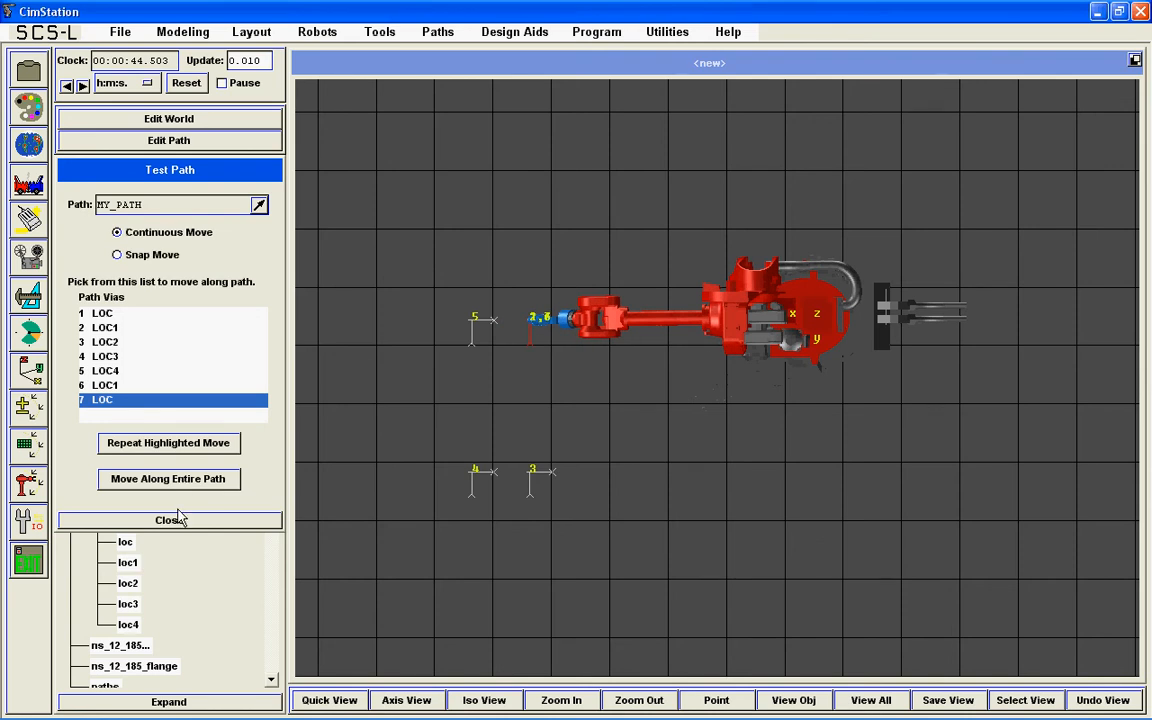
pyautogui.click(172, 521)
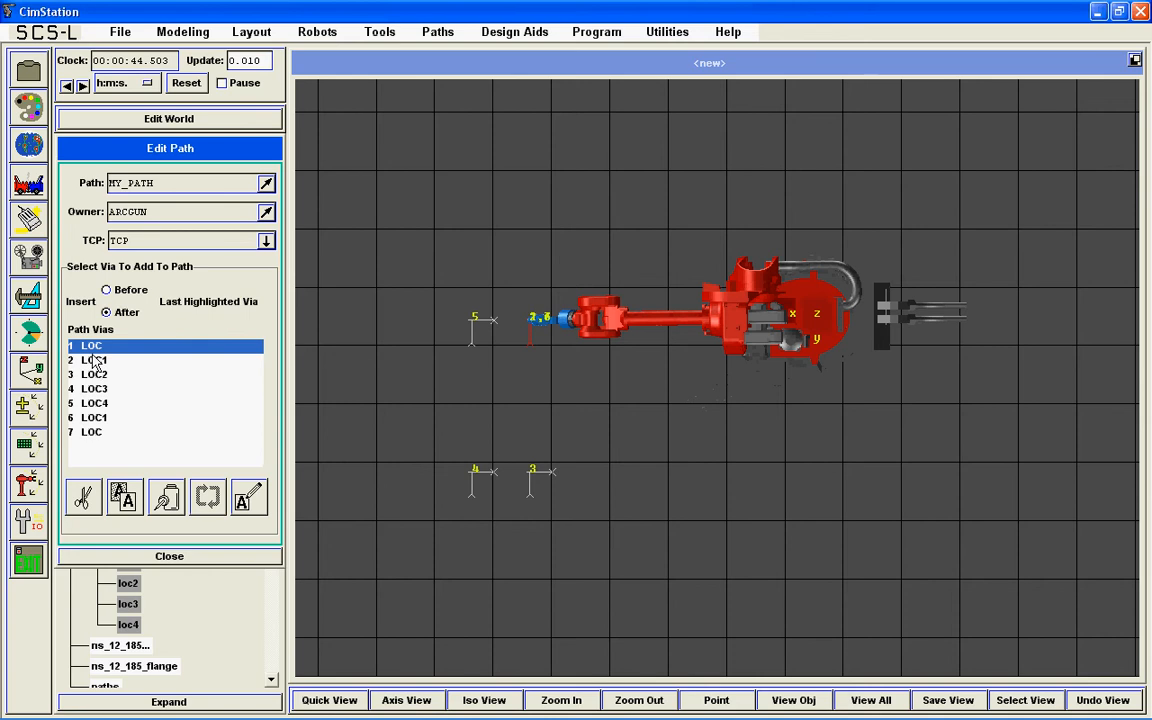
pyautogui.click(248, 500)
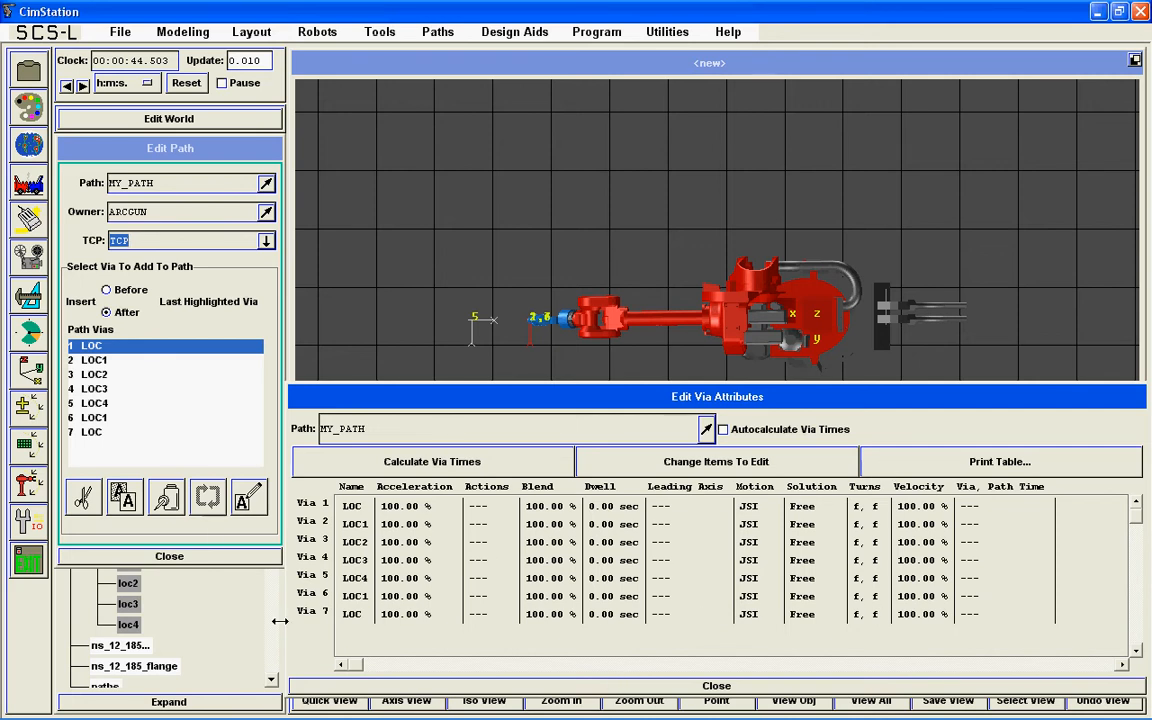
pyautogui.click(310, 688)
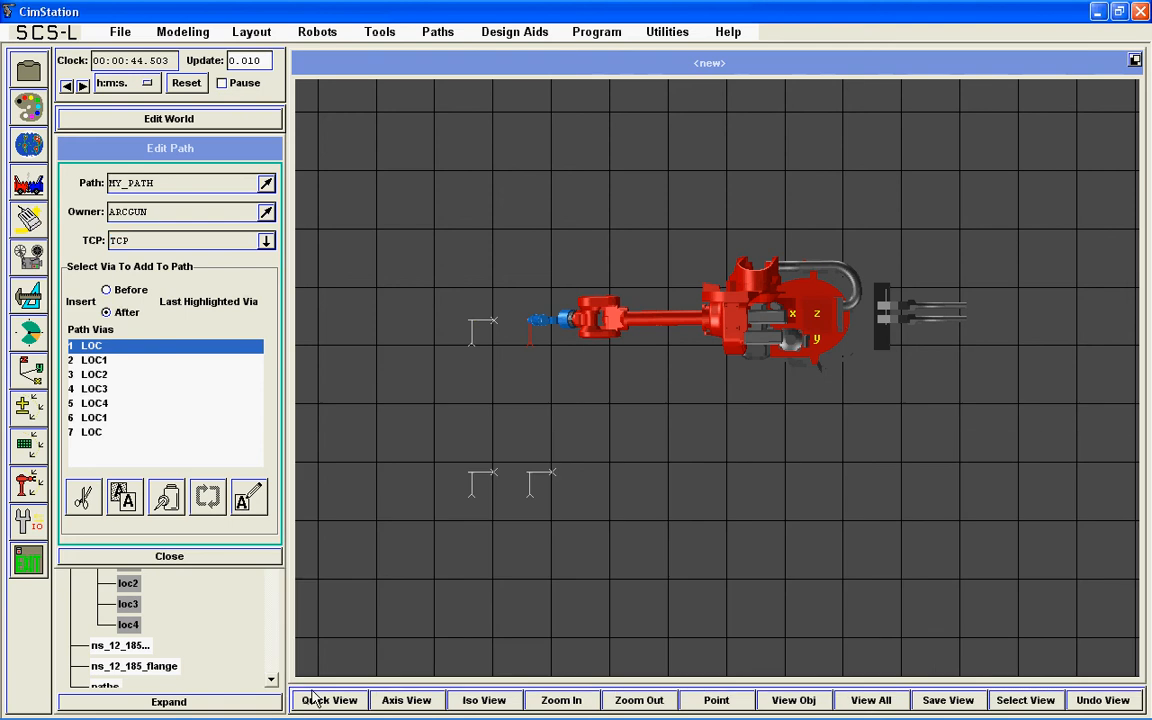
pyautogui.click(29, 452)
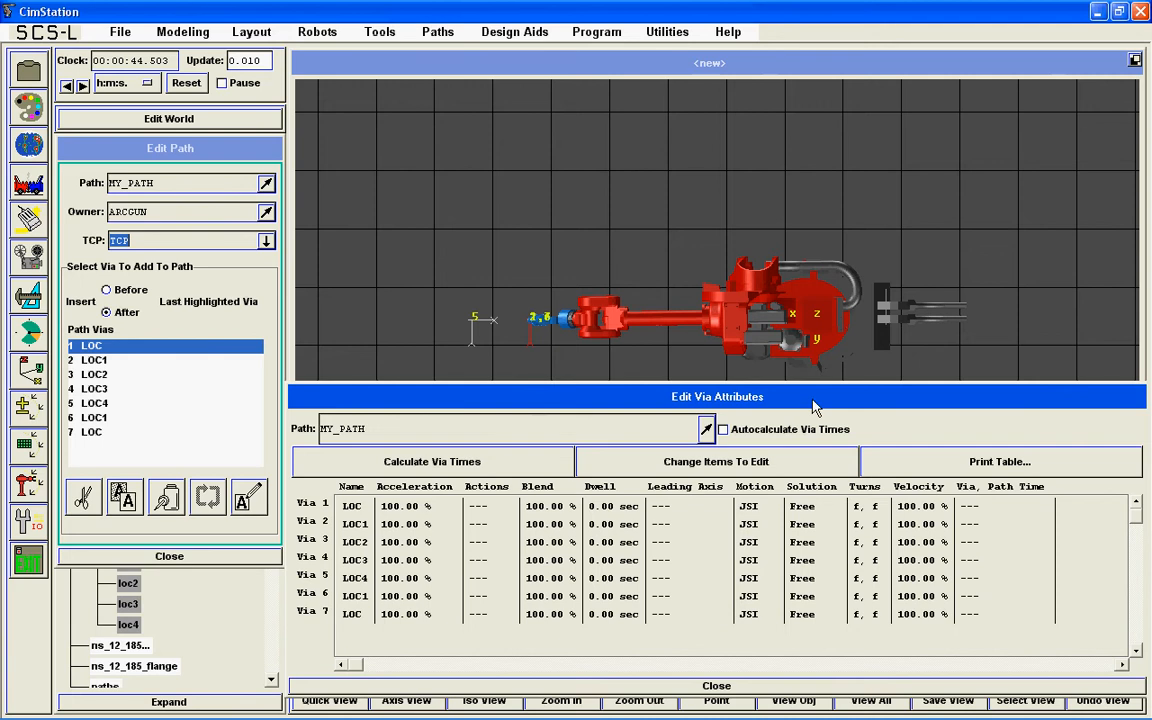
pyautogui.click(766, 686)
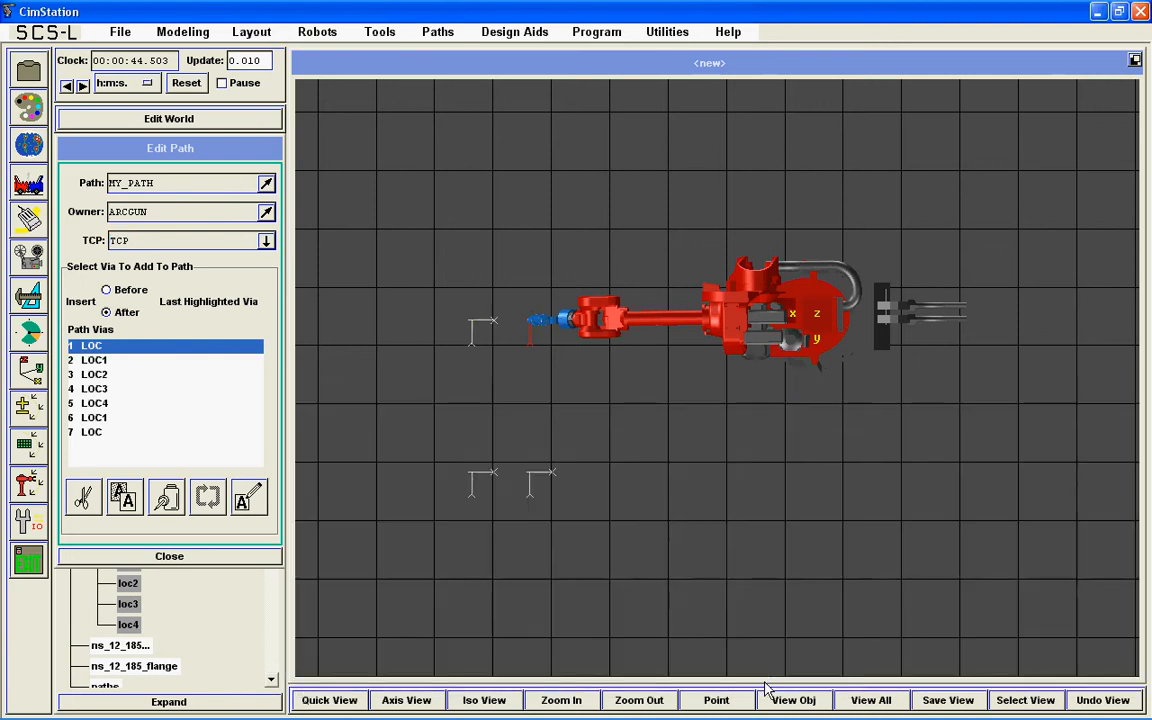
# Step: In MY_PATH's via attributes, set the motion type of vias 2 through 7 to CSL
pyautogui.click(440, 33)
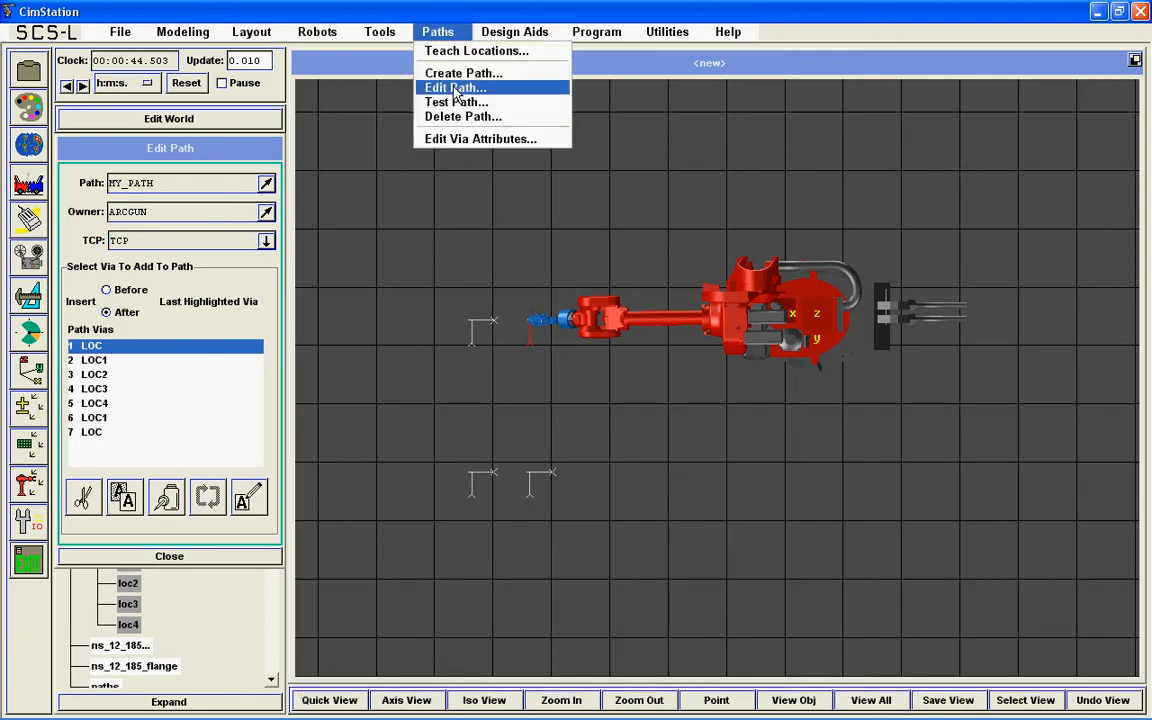
pyautogui.click(458, 140)
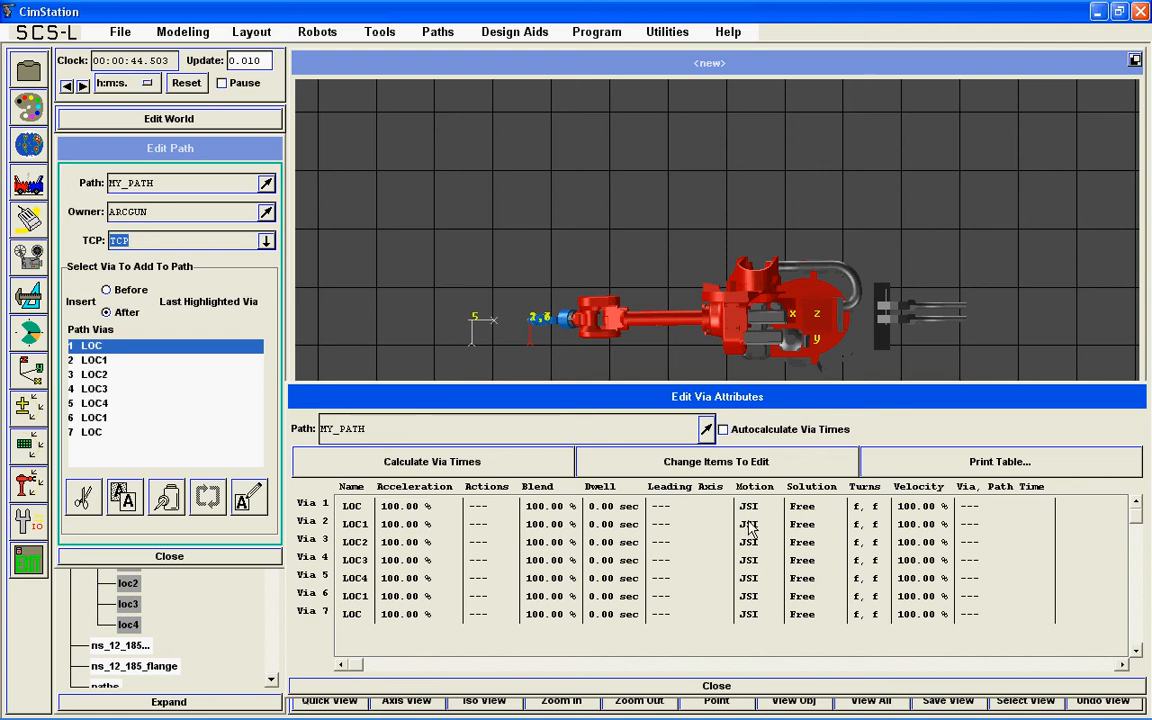
pyautogui.moveTo(752, 530); pyautogui.dragTo(745, 614)
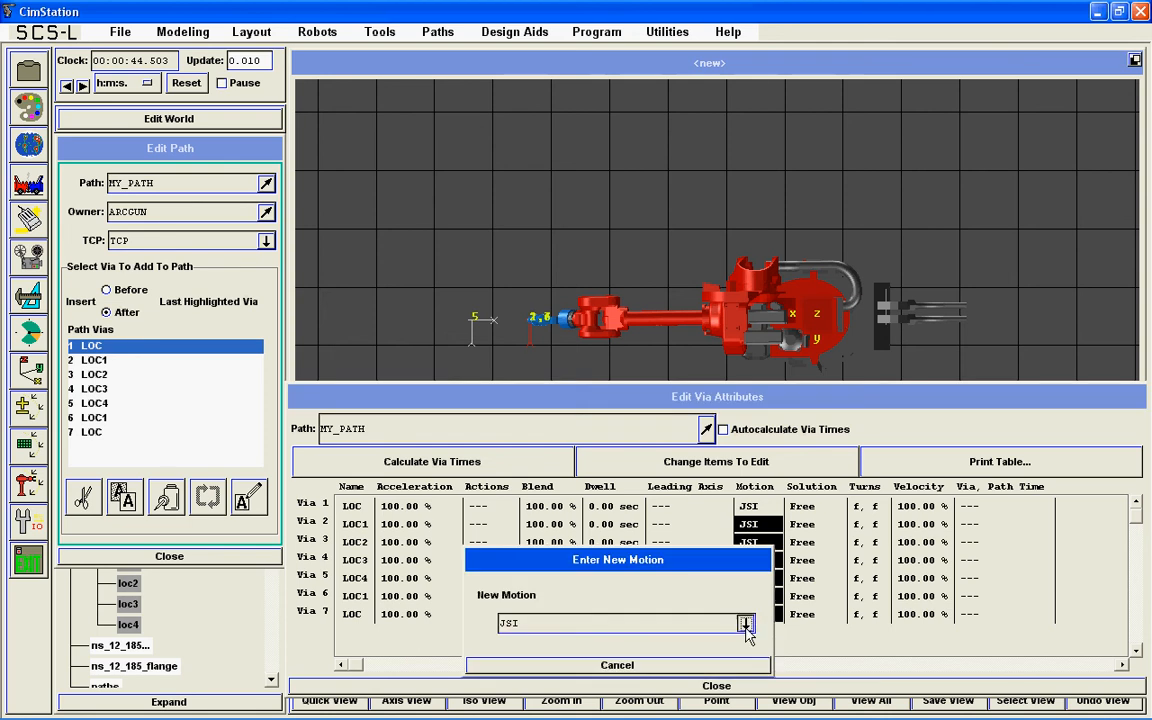
pyautogui.click(746, 624)
pyautogui.moveTo(625, 556); pyautogui.dragTo(617, 343)
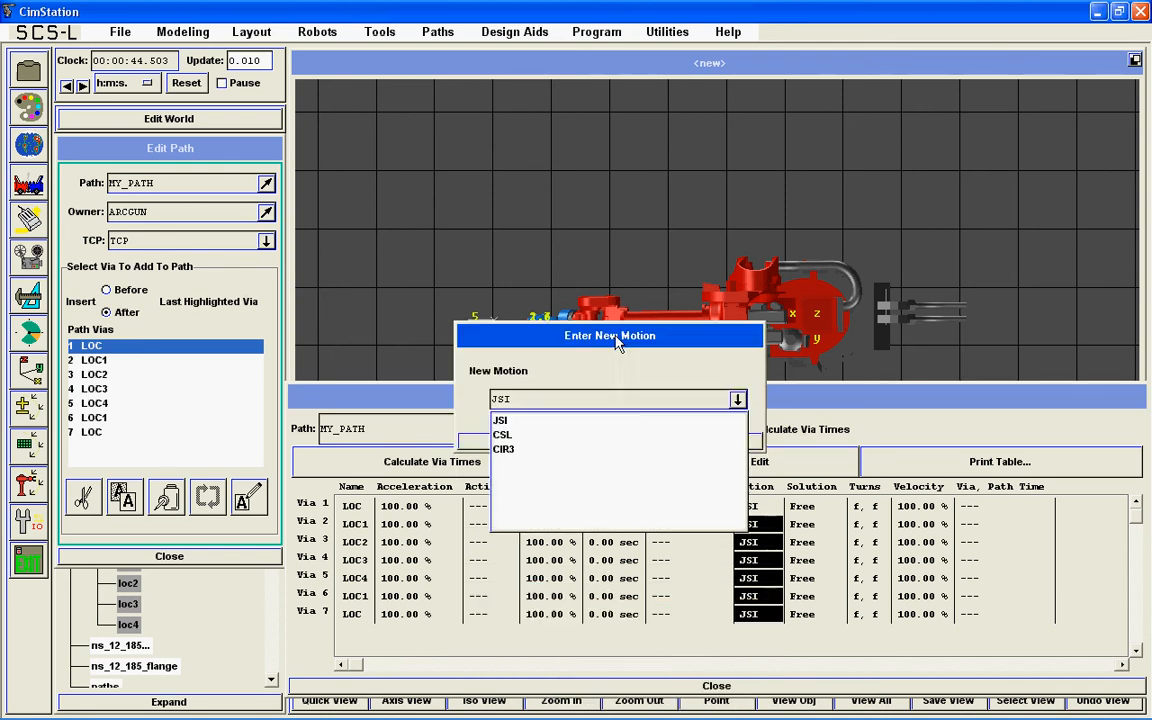
pyautogui.click(502, 436)
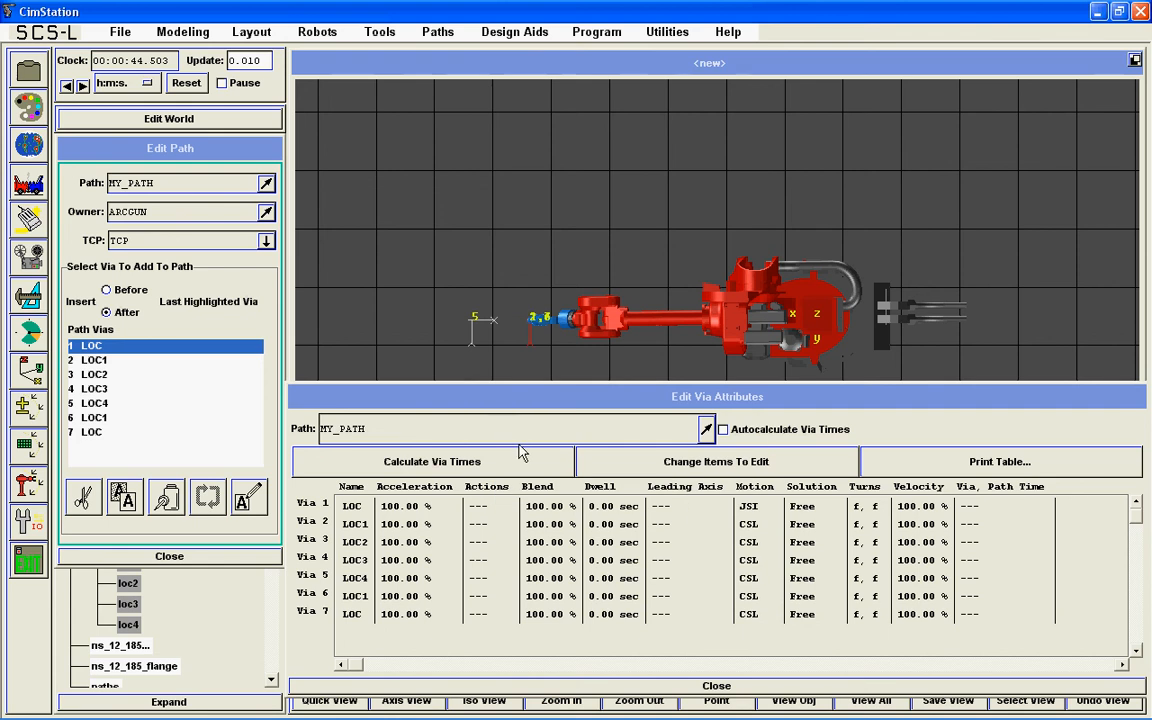
# Step: Set the velocity of vias 2 through 7 to 500 mm/sec with the TCP Absolute Linear type
pyautogui.moveTo(920, 524); pyautogui.dragTo(915, 565)
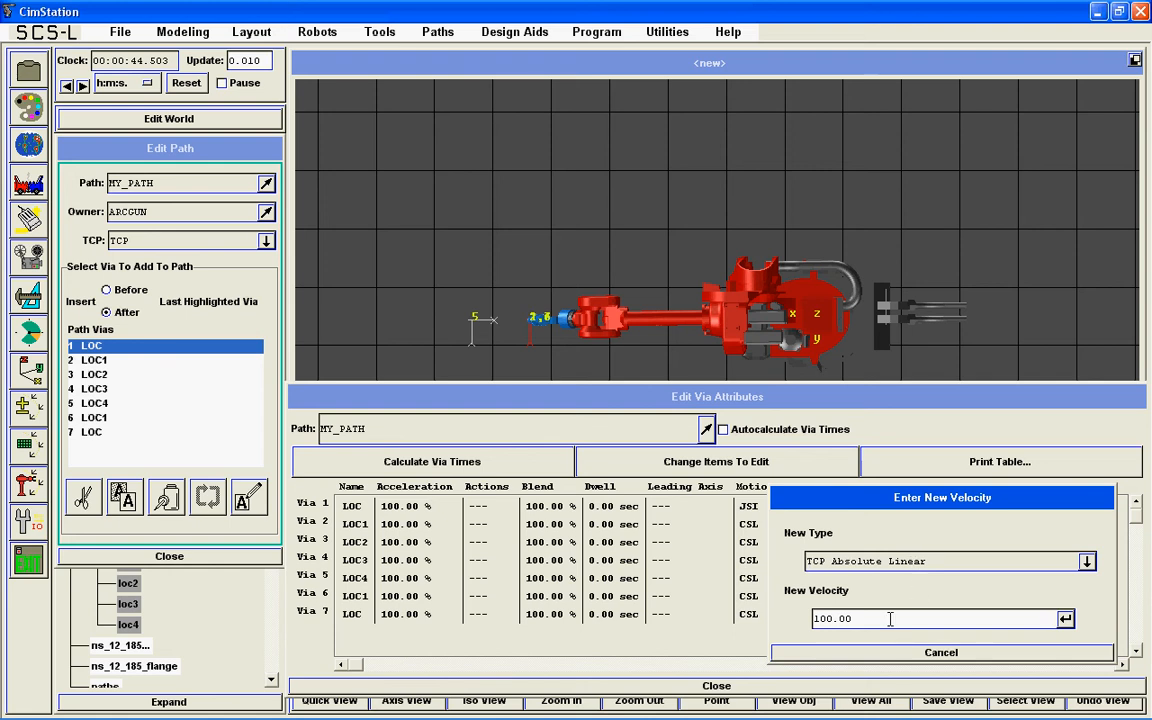
pyautogui.moveTo(890, 619); pyautogui.dragTo(820, 620)
pyautogui.write('500')
pyautogui.press('Return')
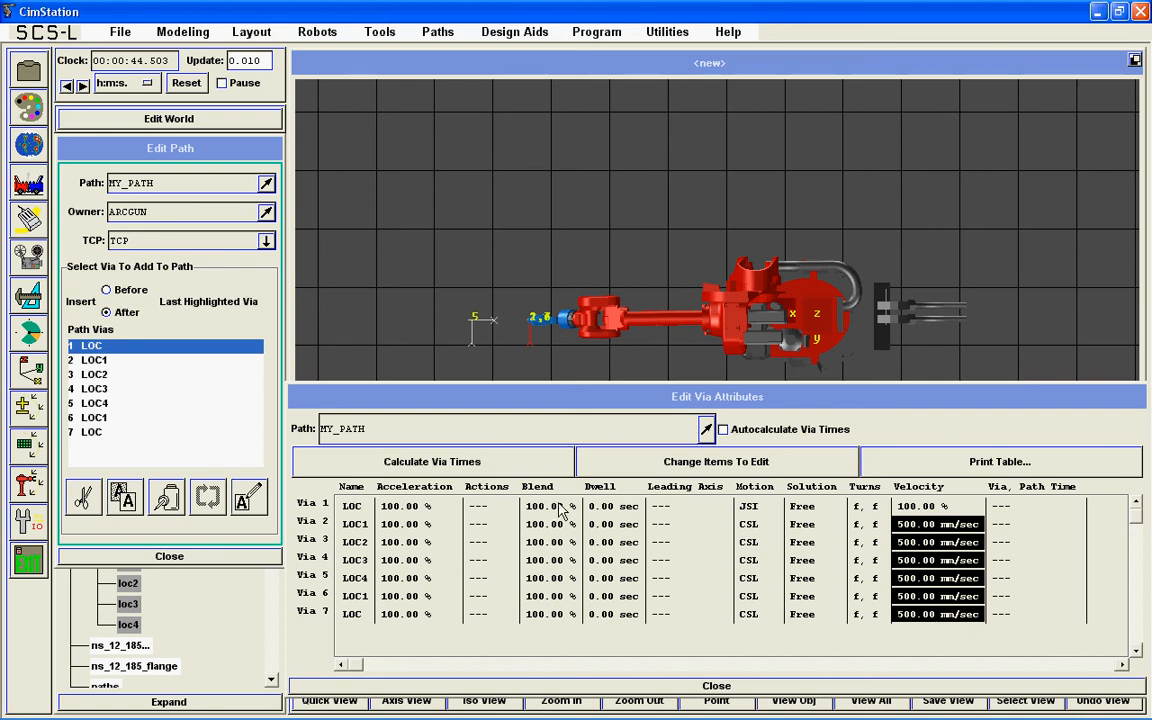
# Step: Set the blend of all seven vias to NOFLY with Fine settling
pyautogui.moveTo(563, 512); pyautogui.dragTo(545, 614)
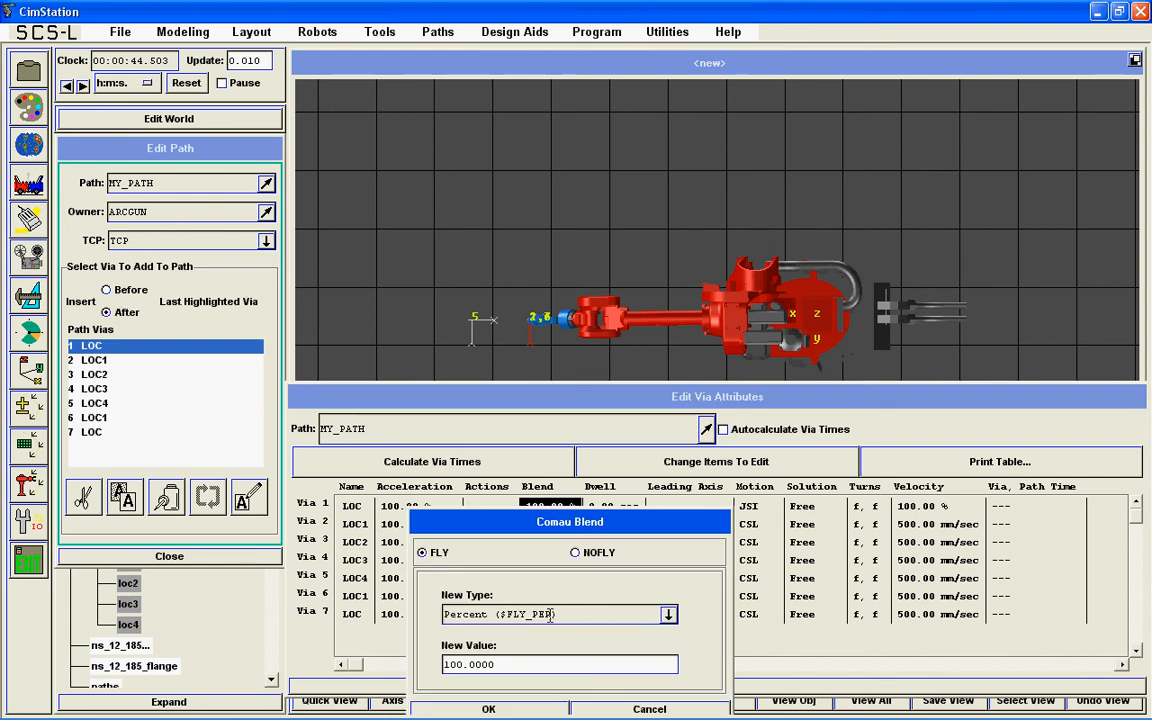
pyautogui.moveTo(537, 522); pyautogui.dragTo(560, 164)
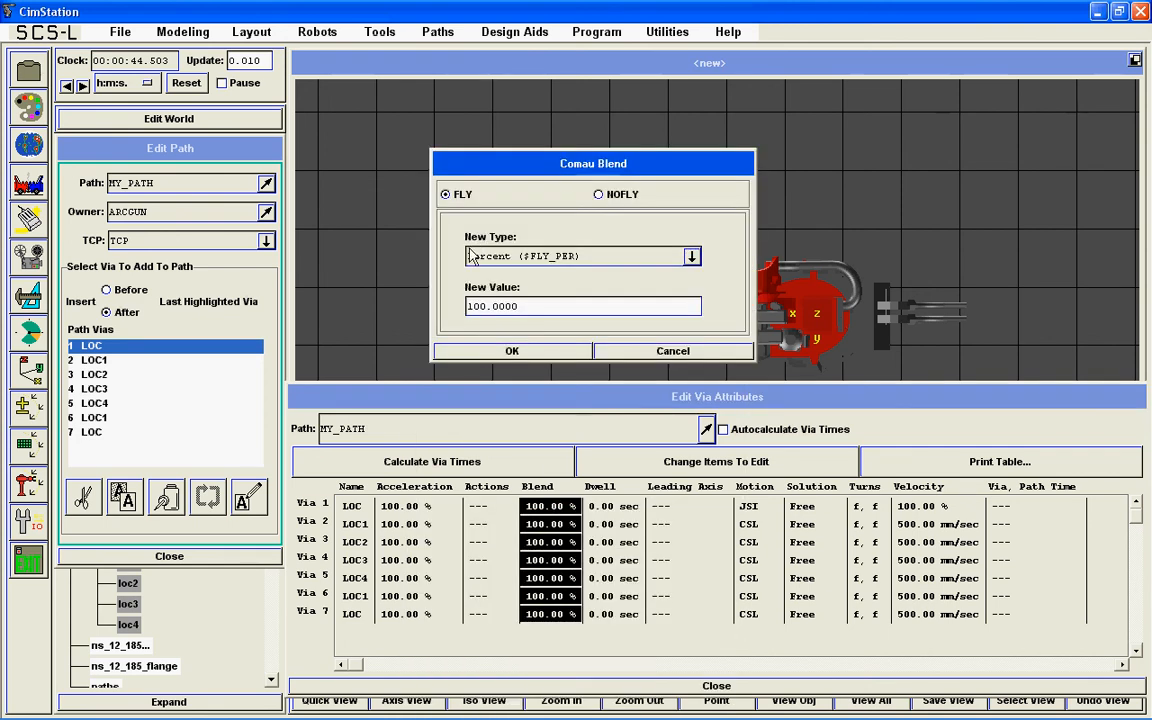
pyautogui.click(600, 196)
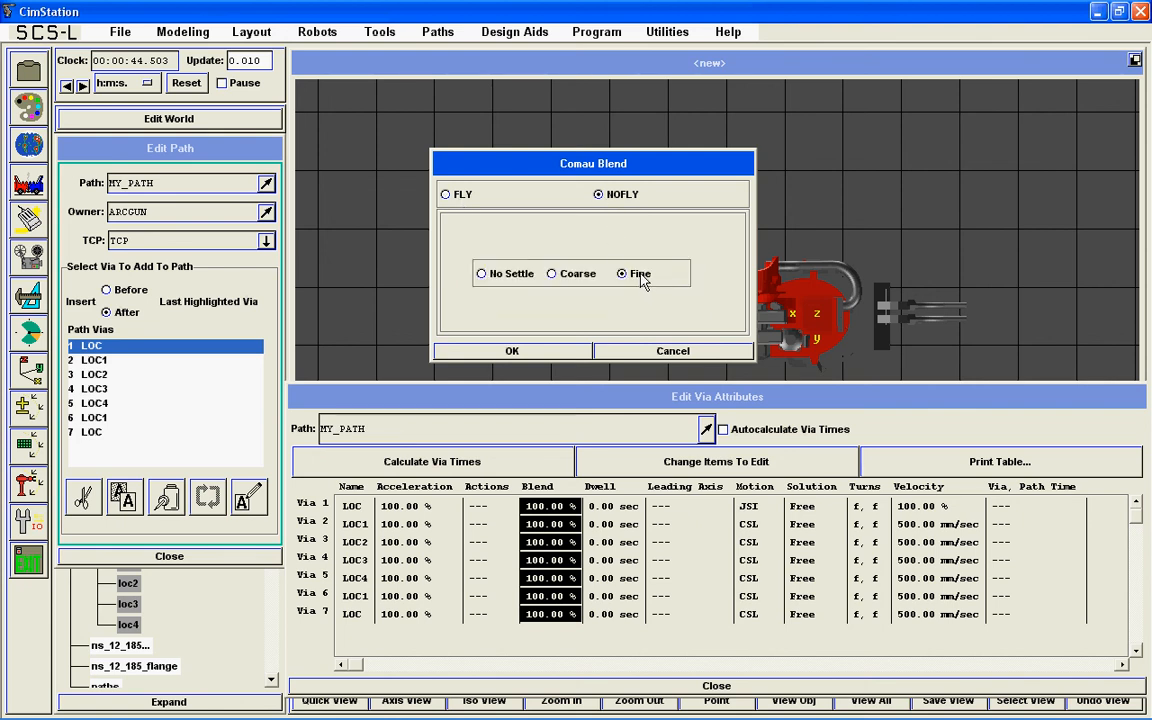
pyautogui.click(554, 352)
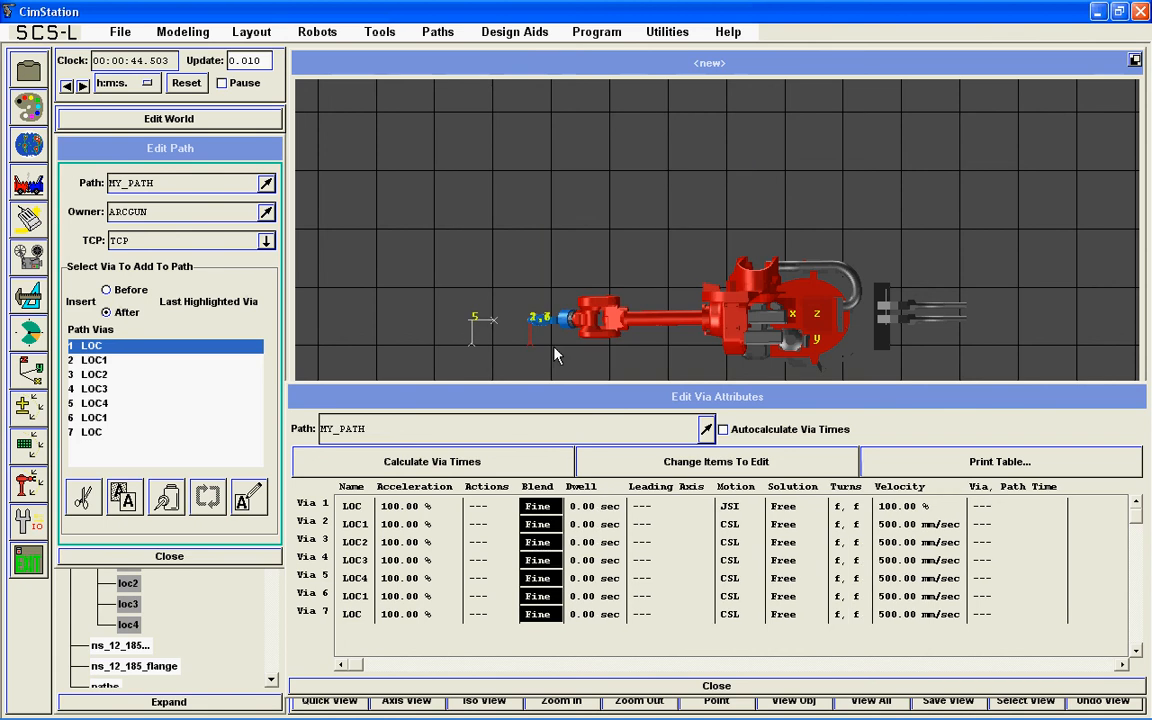
# Step: Change the blend of vias 3 through 5 to FLY by distance ($FLY_DIST) with a value of 5 mm, and close the via attributes
pyautogui.click(538, 542)
pyautogui.moveTo(548, 548); pyautogui.dragTo(545, 590)
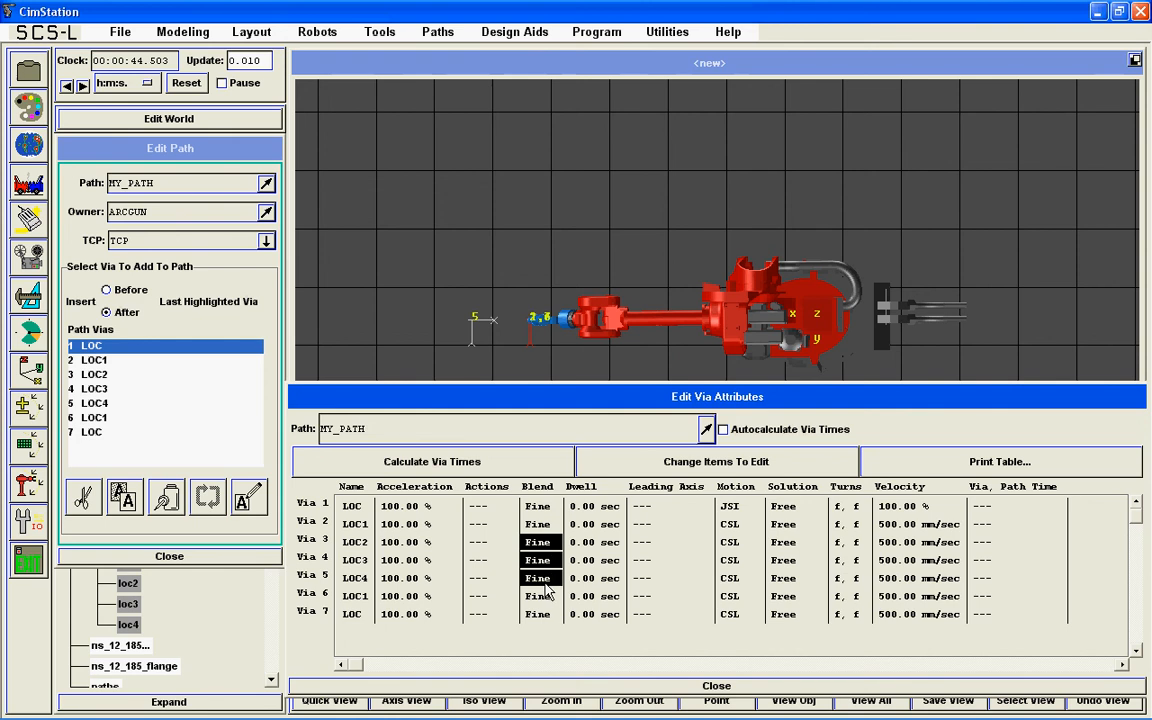
pyautogui.doubleClick(545, 584)
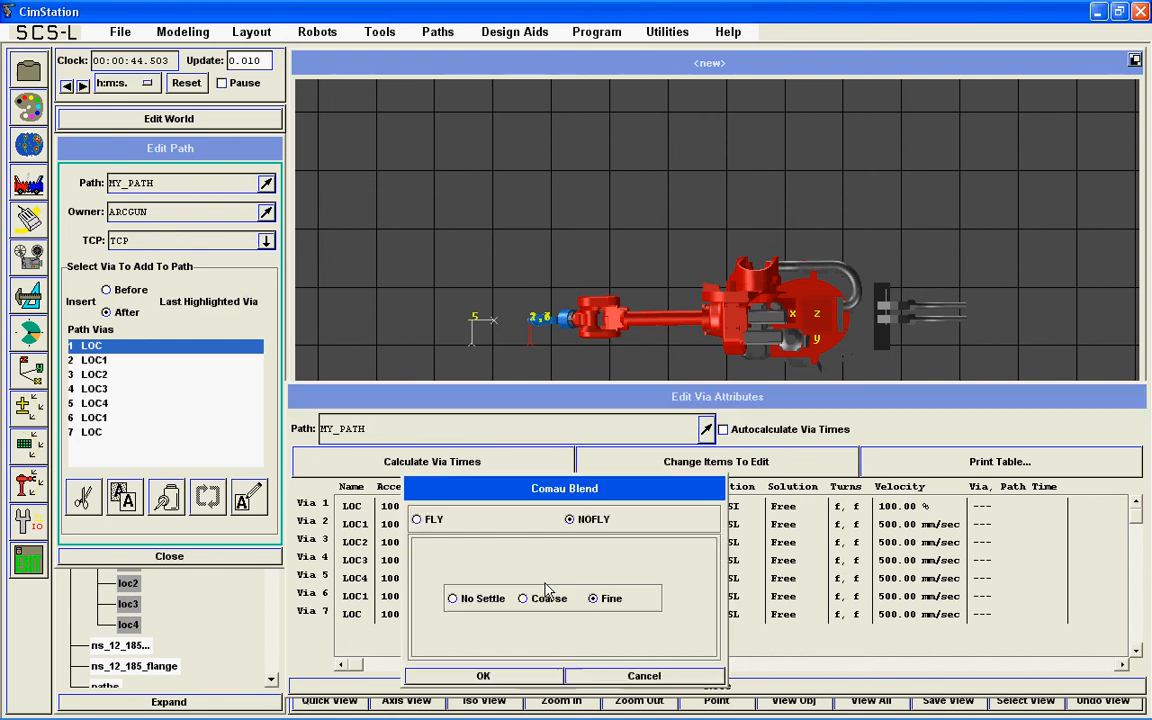
pyautogui.click(418, 520)
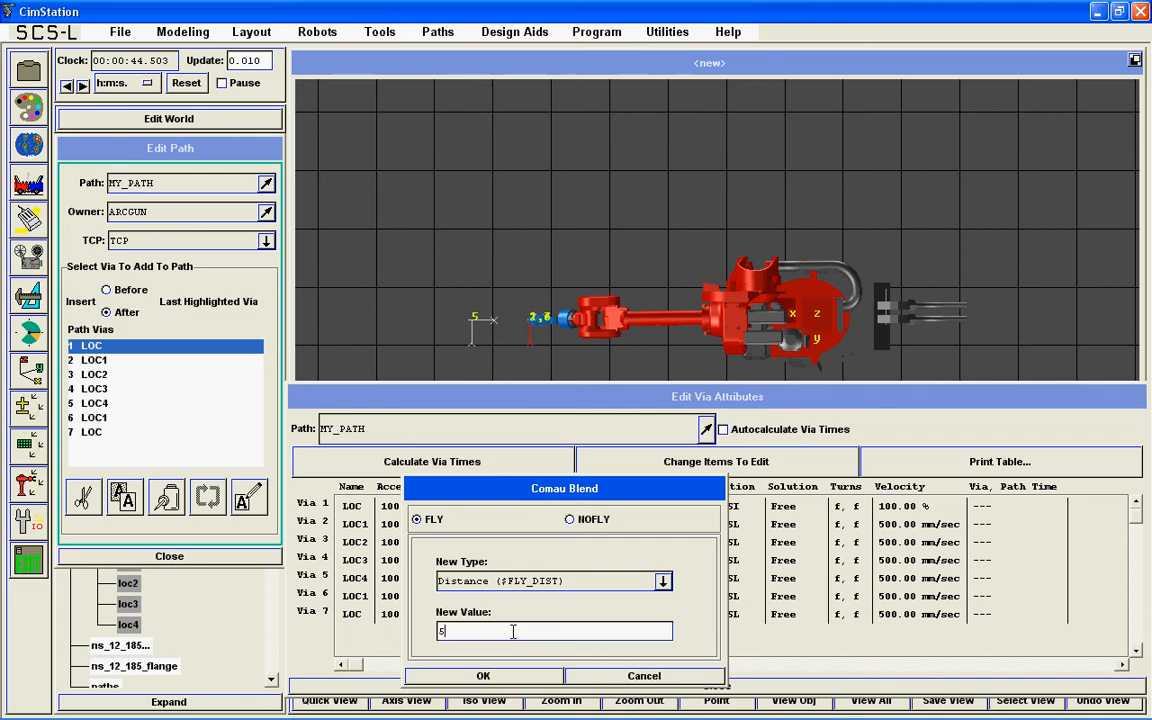
pyautogui.click(505, 677)
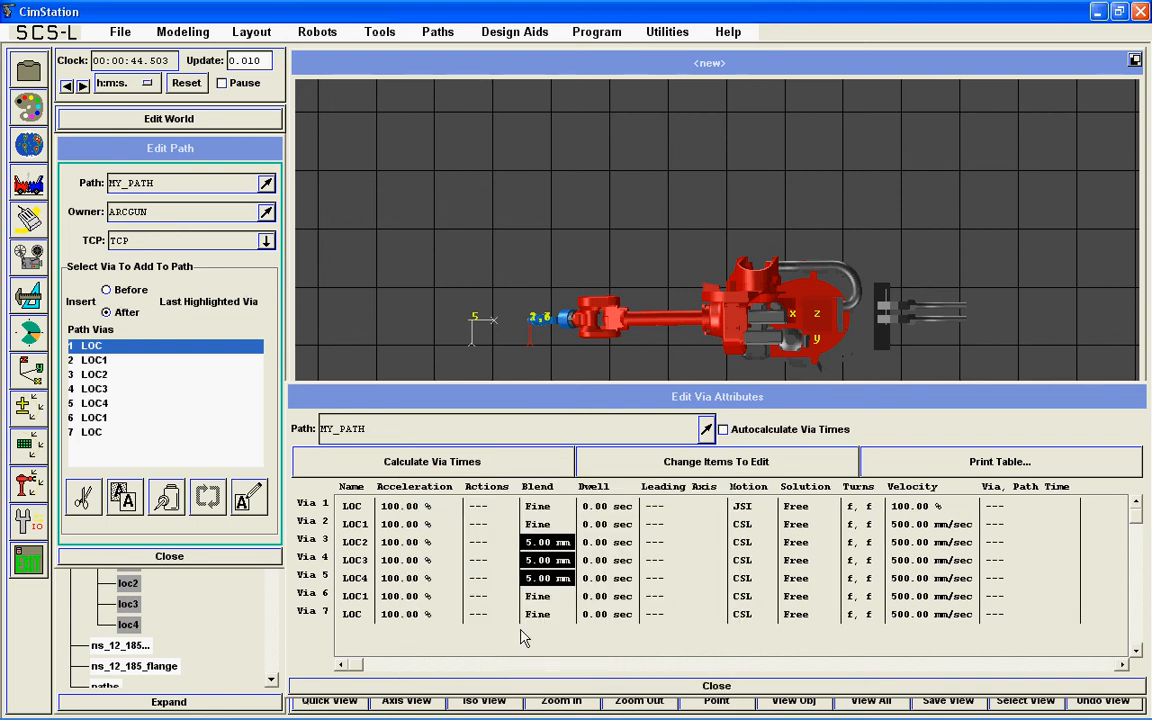
pyautogui.click(527, 687)
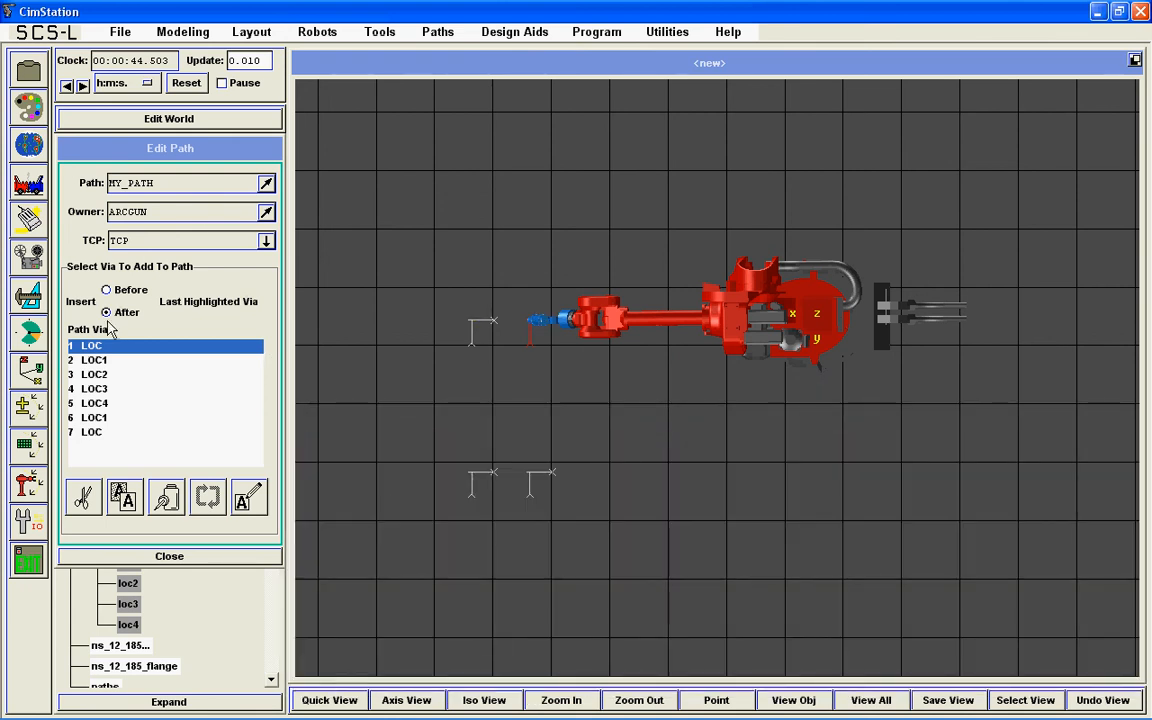
# Step: Test MY_PATH by moving the robot to via 1 and running the entire path, first from above and again in an isometric view
pyautogui.click(33, 486)
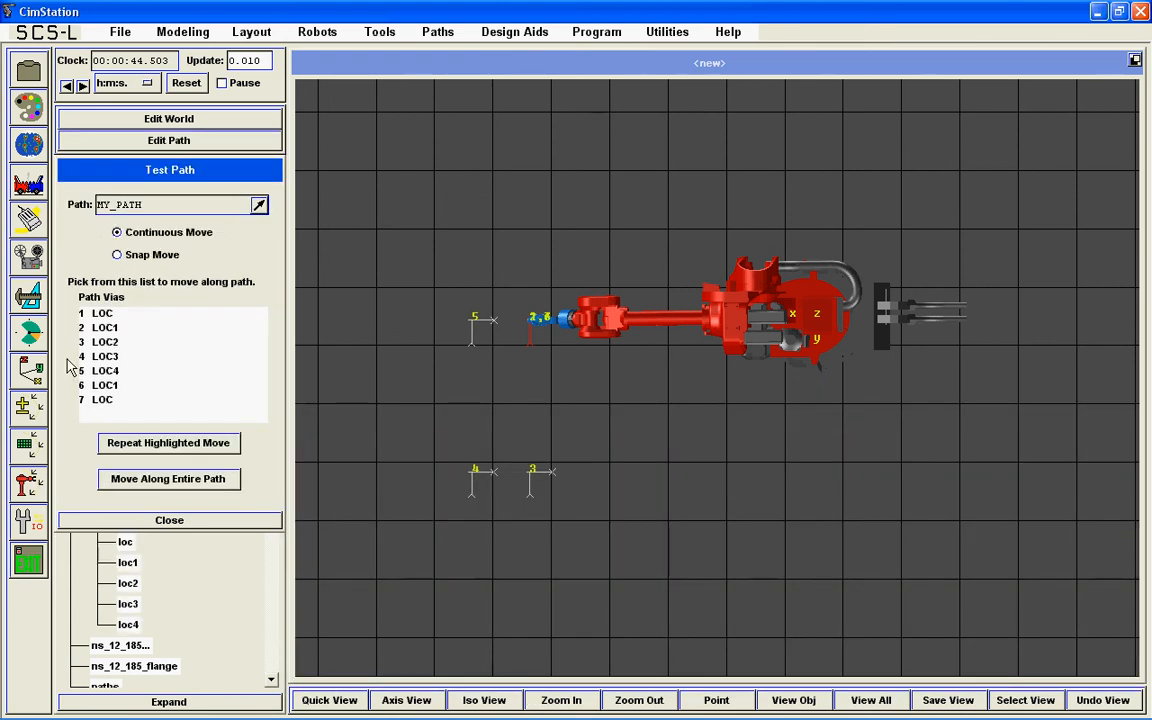
pyautogui.click(99, 316)
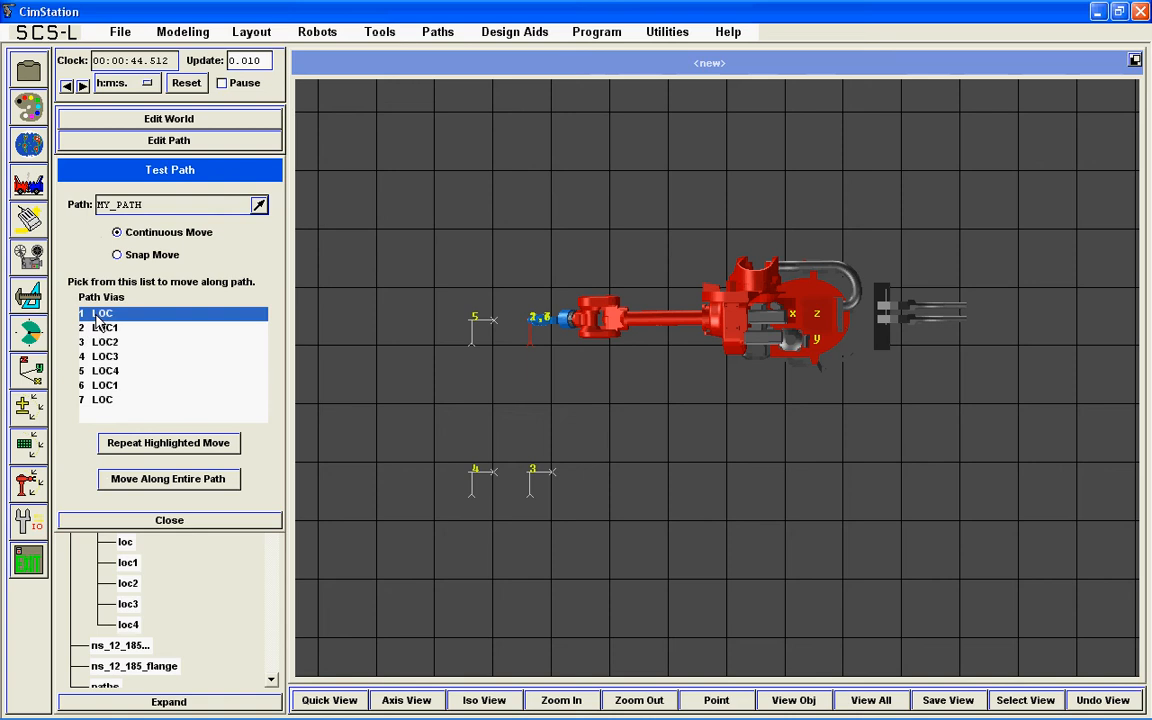
pyautogui.click(128, 480)
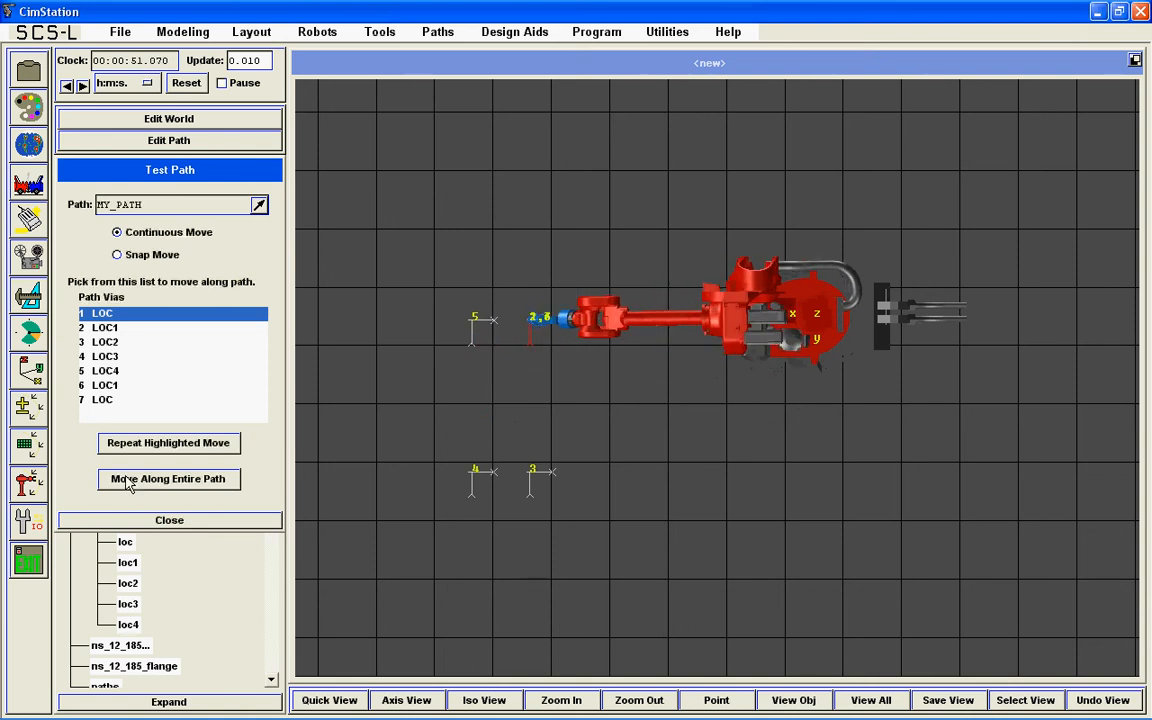
pyautogui.click(480, 702)
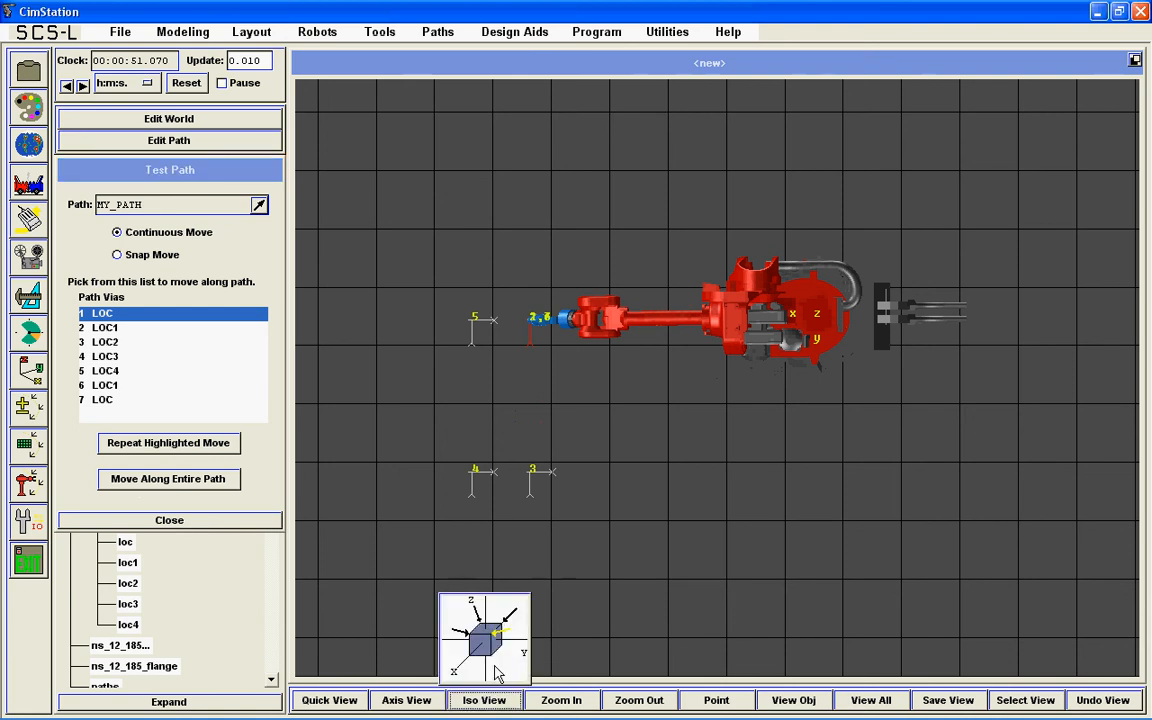
pyautogui.click(199, 481)
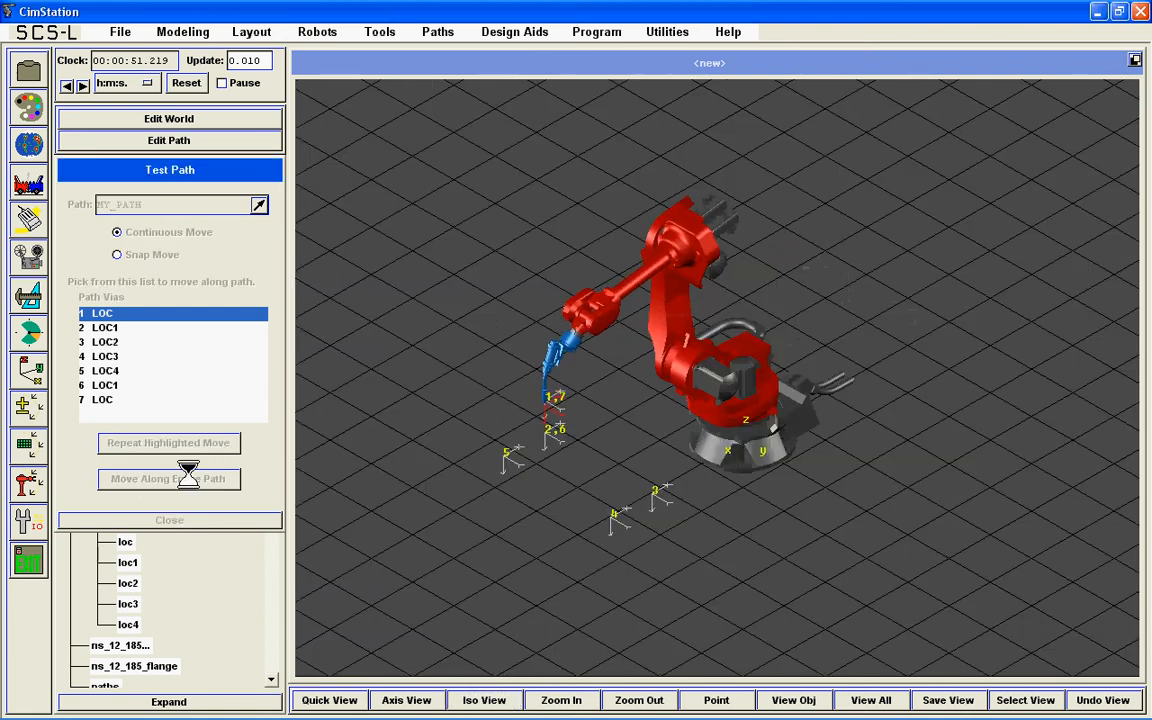